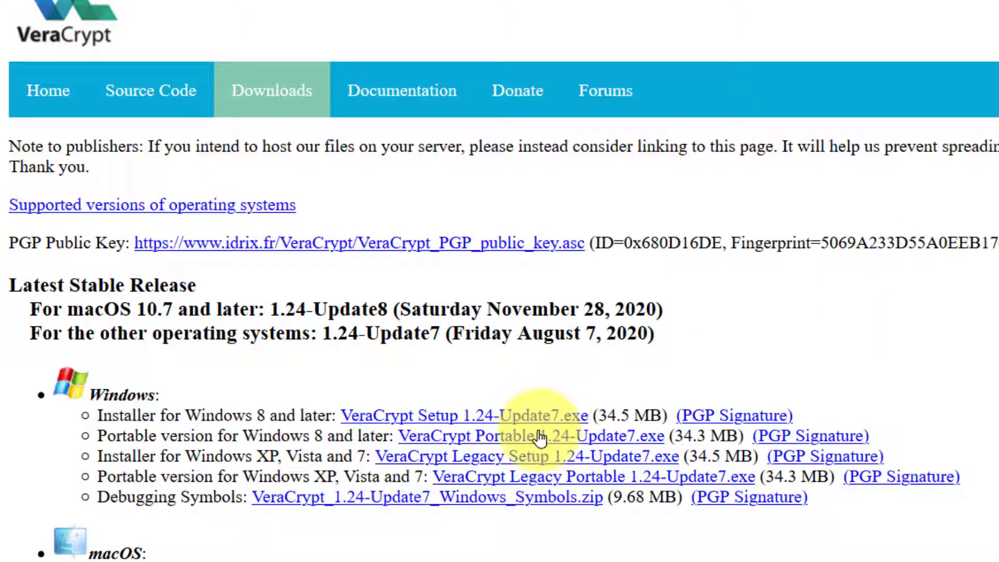
# Step: Start downloading VeraCrypt Portable 1.24-Update7.exe for Windows, then cancel the save prompt
pyautogui.click(540, 435)
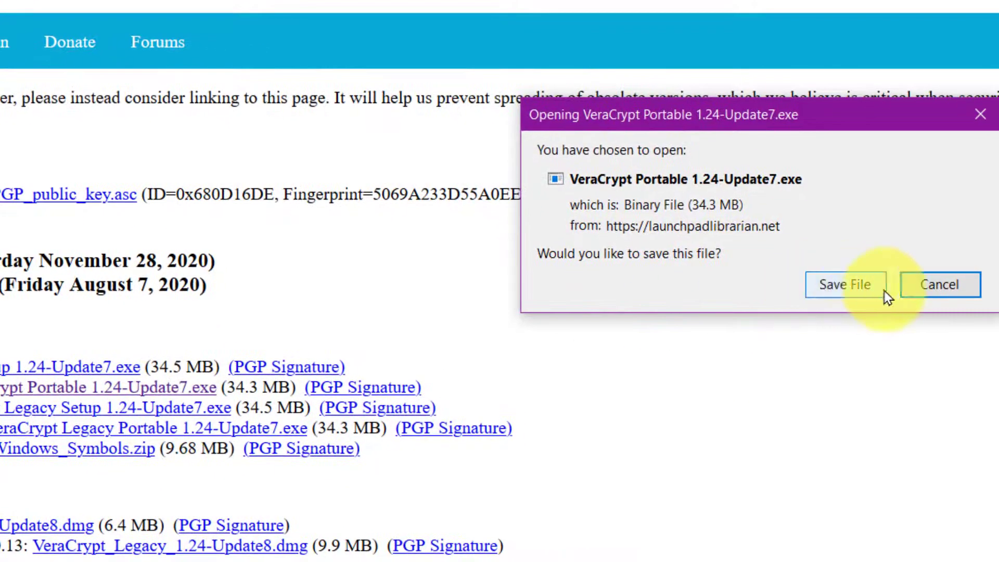
pyautogui.click(921, 300)
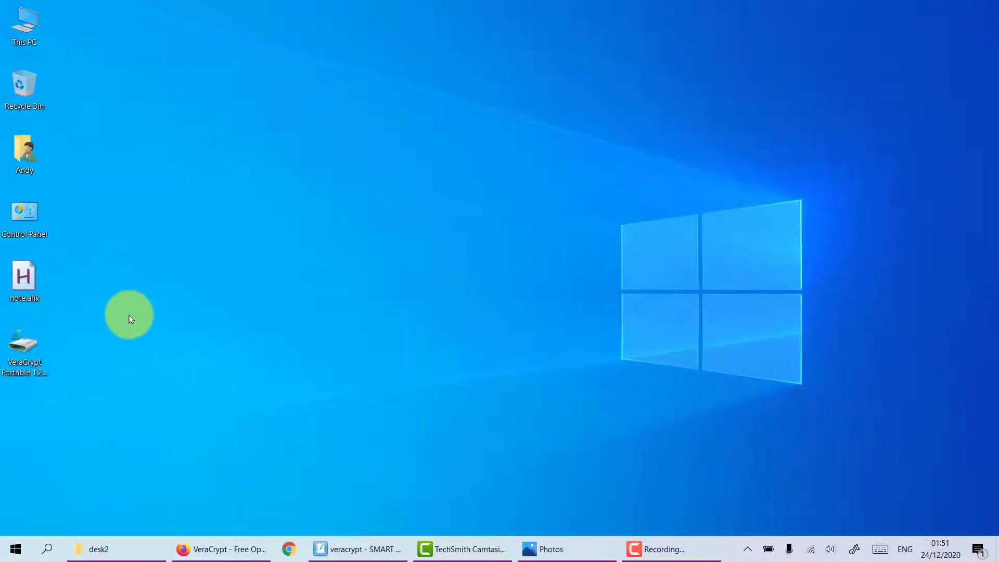
# Step: Run the portable installer in English, accept the licence, and extract VeraCrypt into Desktop\VeraCrypt
pyautogui.doubleClick(28, 342)
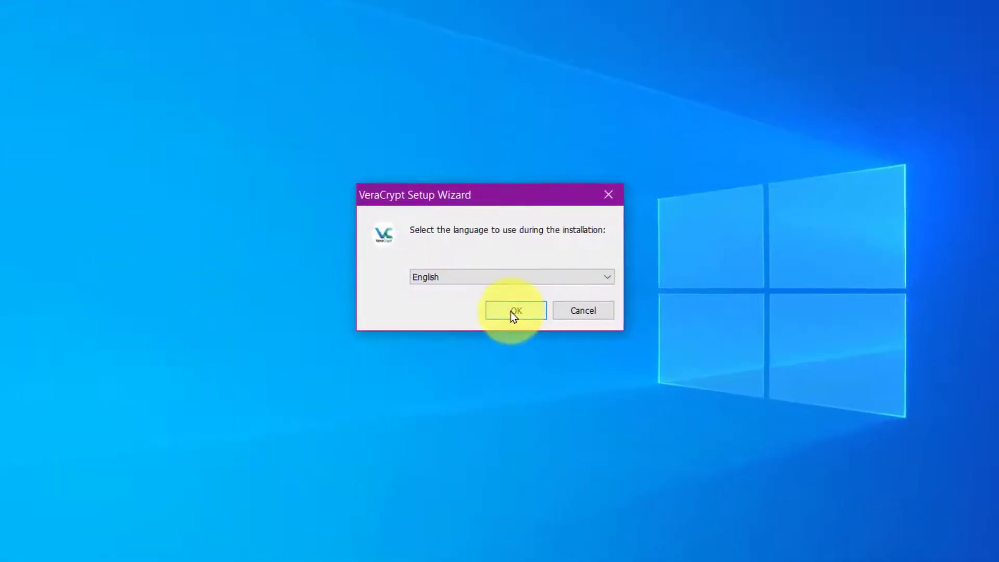
pyautogui.click(511, 311)
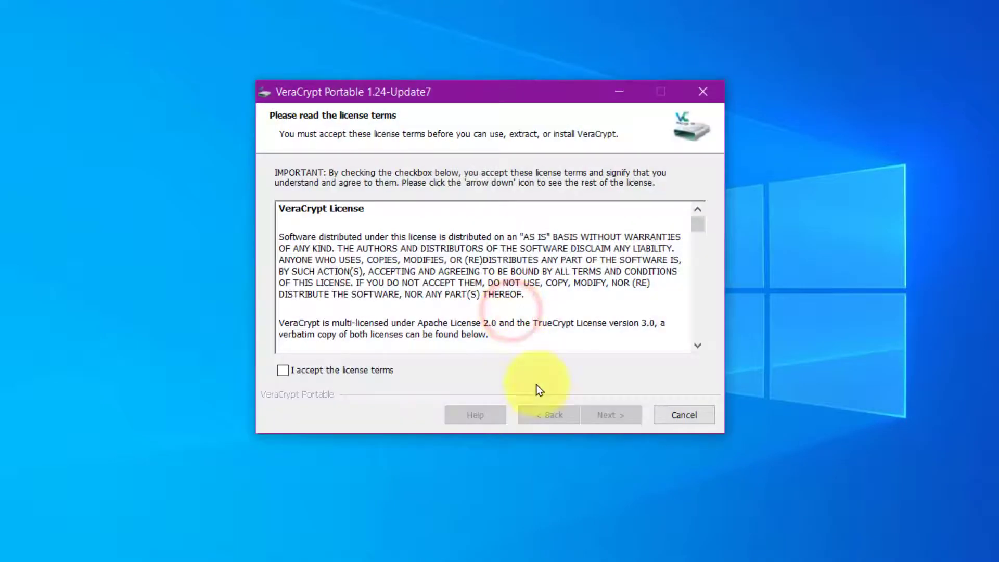
pyautogui.click(364, 371)
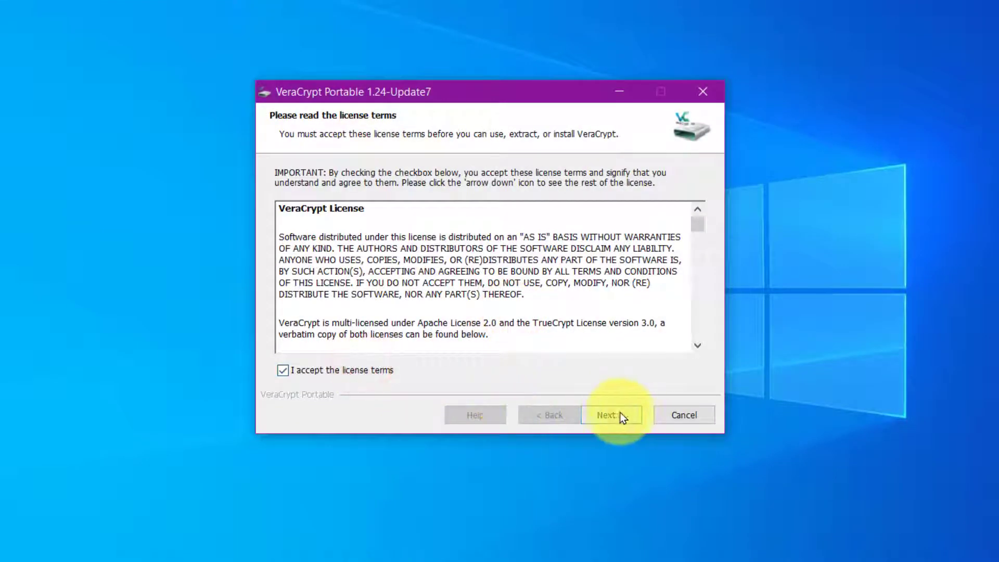
pyautogui.click(615, 413)
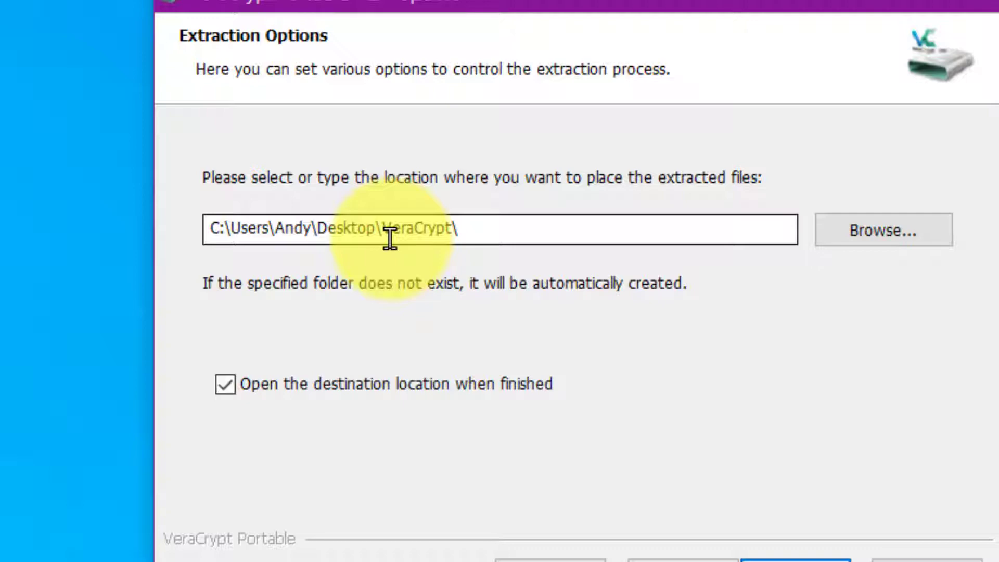
pyautogui.click(688, 498)
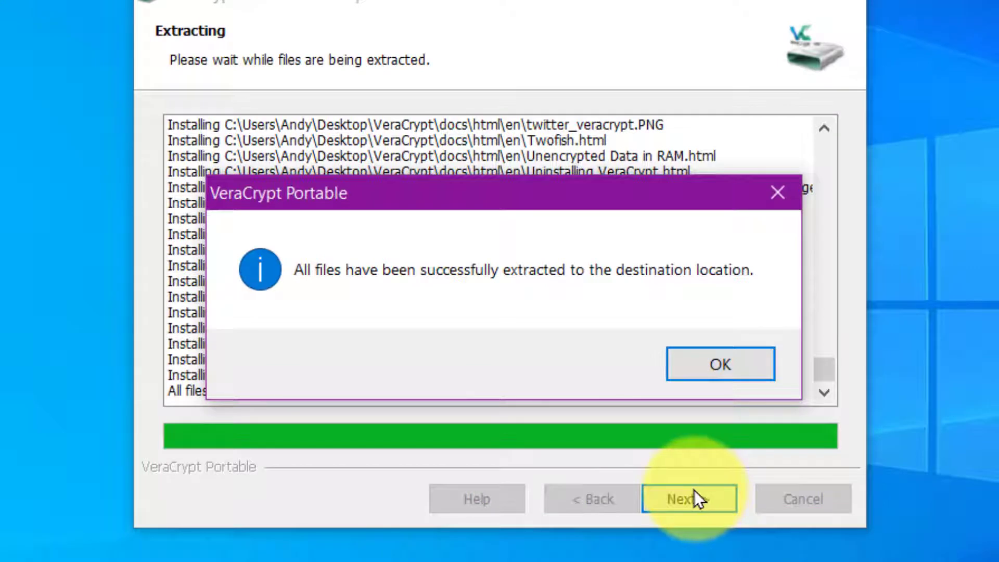
pyautogui.click(683, 363)
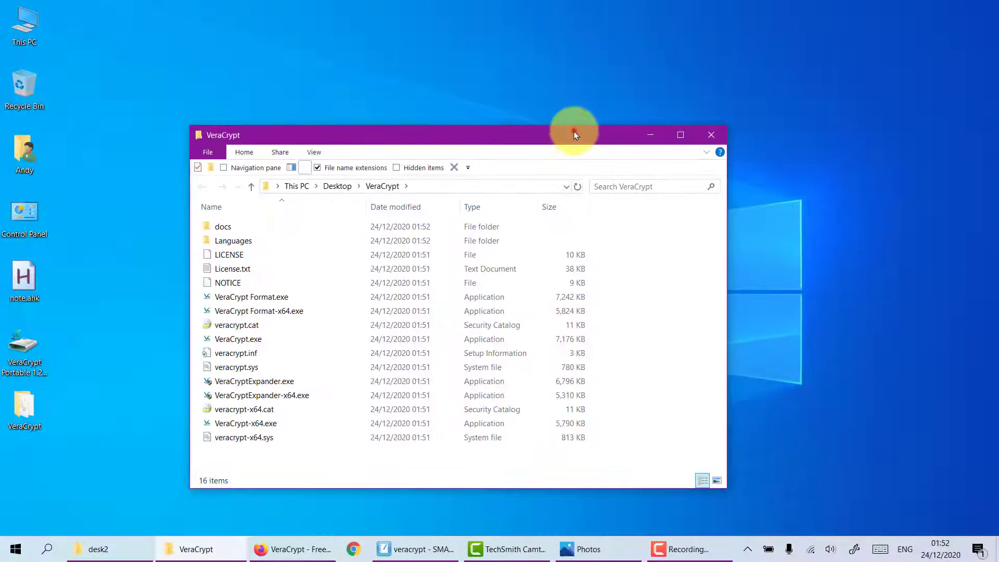
# Step: Reopen the VeraCrypt folder from the desktop and launch VeraCrypt.exe
pyautogui.moveTo(575, 130); pyautogui.dragTo(556, 79)
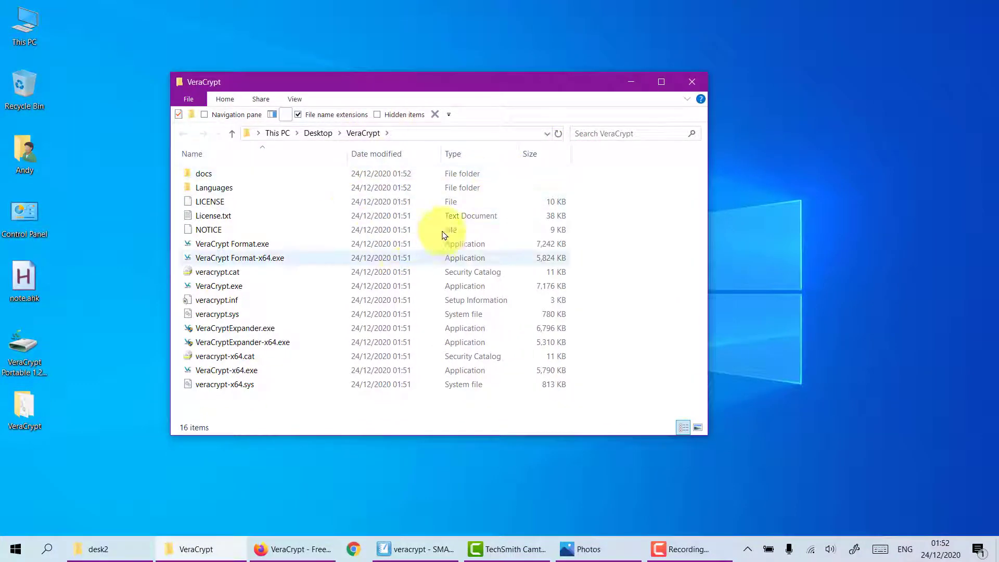
pyautogui.click(687, 85)
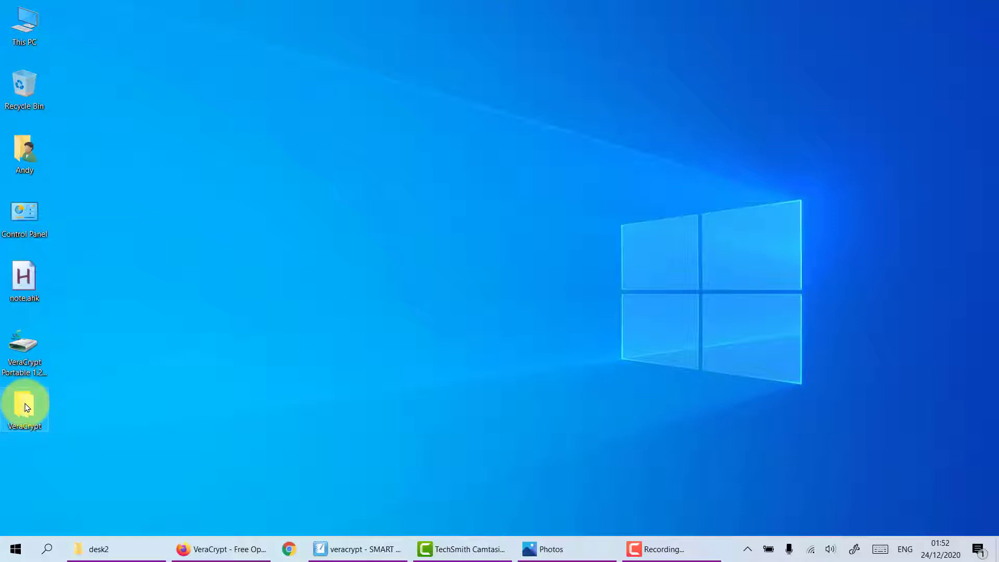
pyautogui.doubleClick(27, 407)
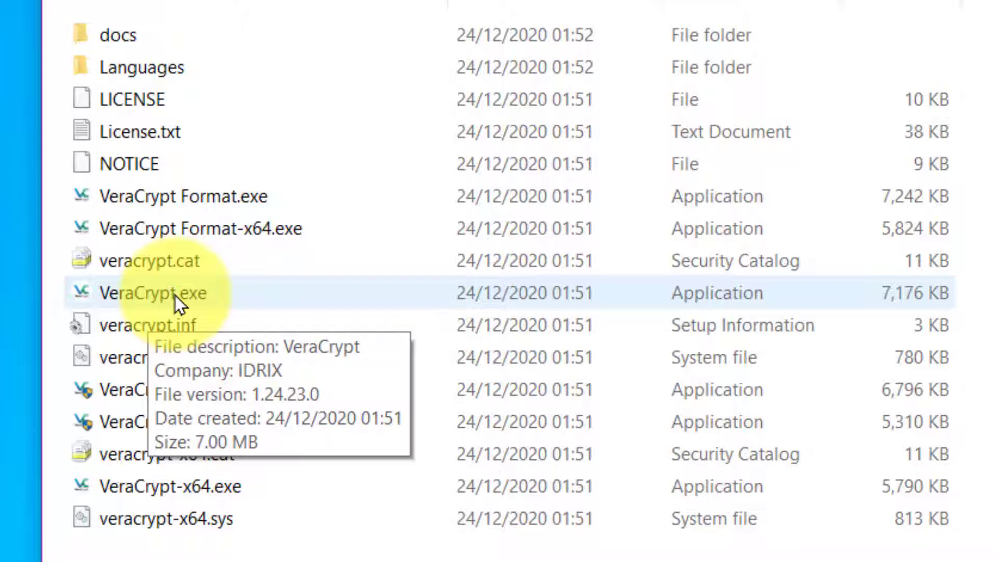
pyautogui.doubleClick(172, 294)
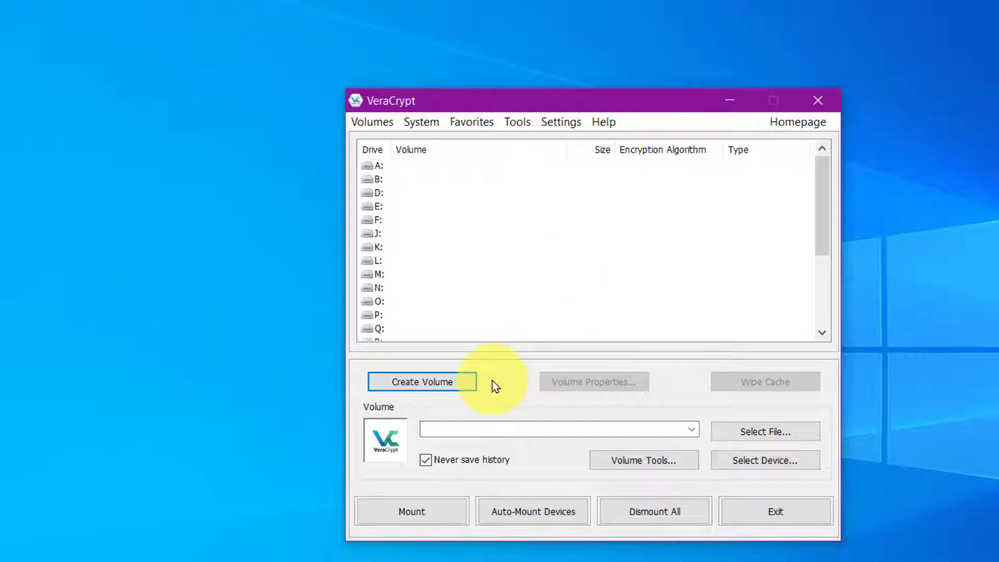
# Step: Create a new encrypted file container as a hidden VeraCrypt volume in normal mode
pyautogui.click(445, 385)
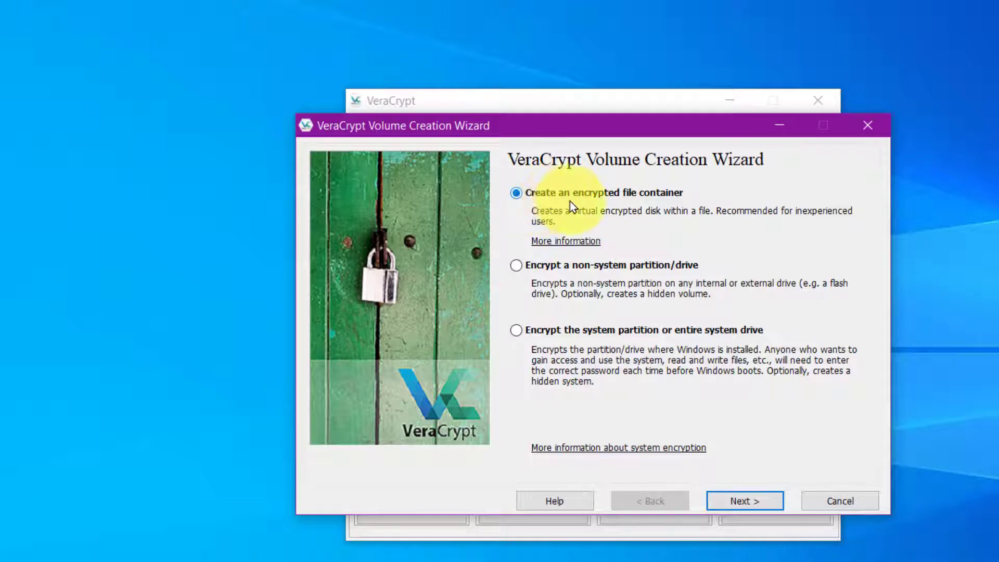
pyautogui.click(650, 203)
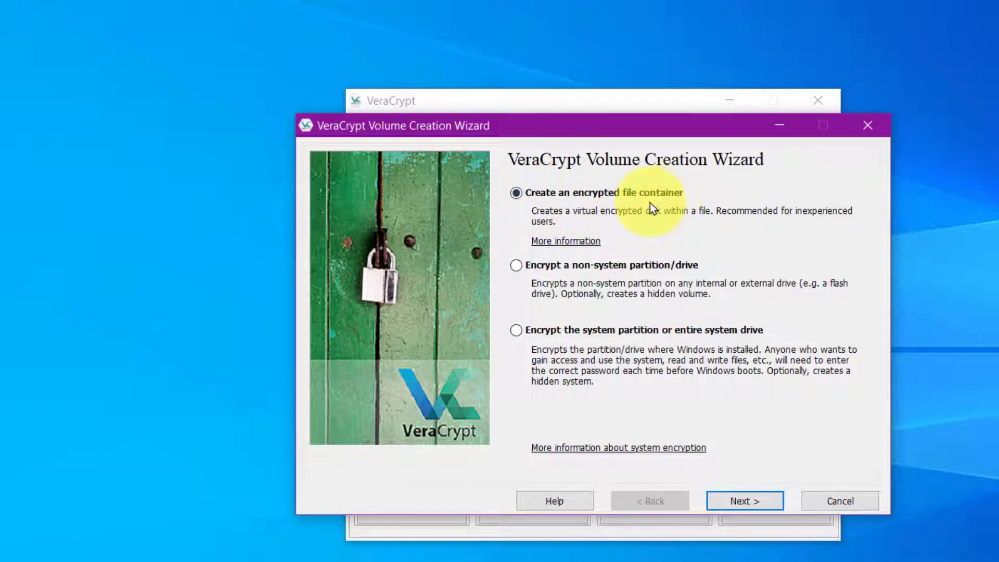
pyautogui.click(759, 499)
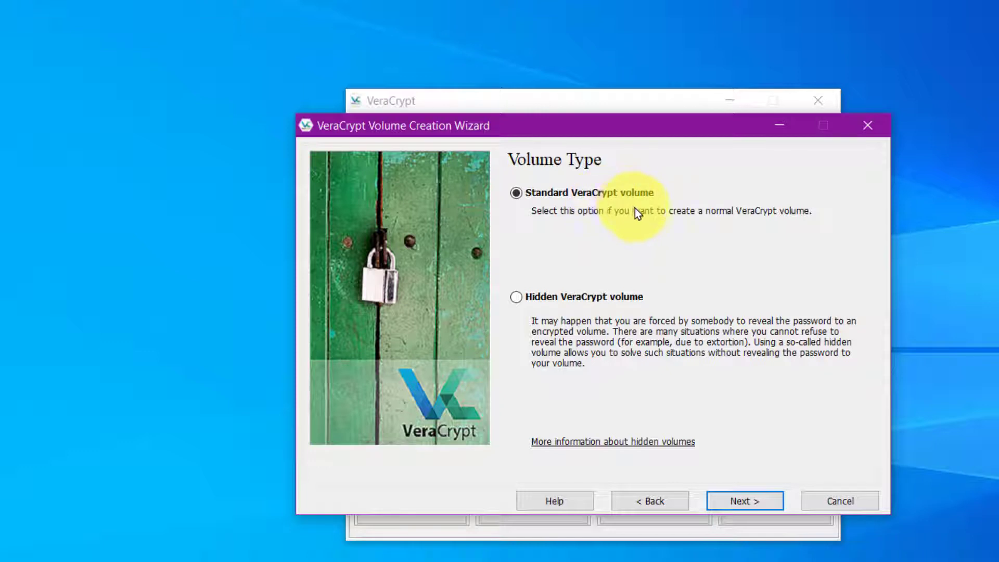
pyautogui.click(555, 297)
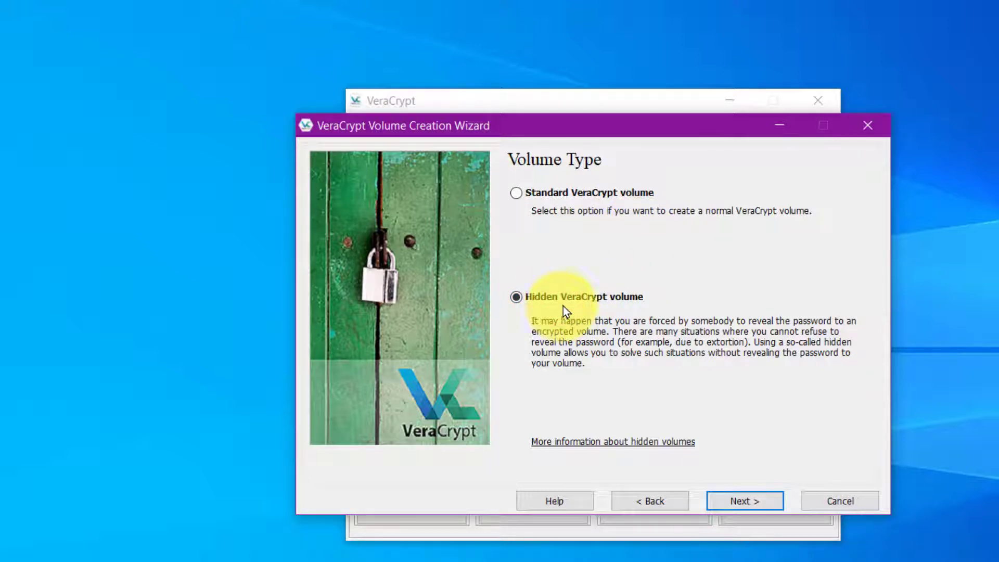
pyautogui.click(748, 502)
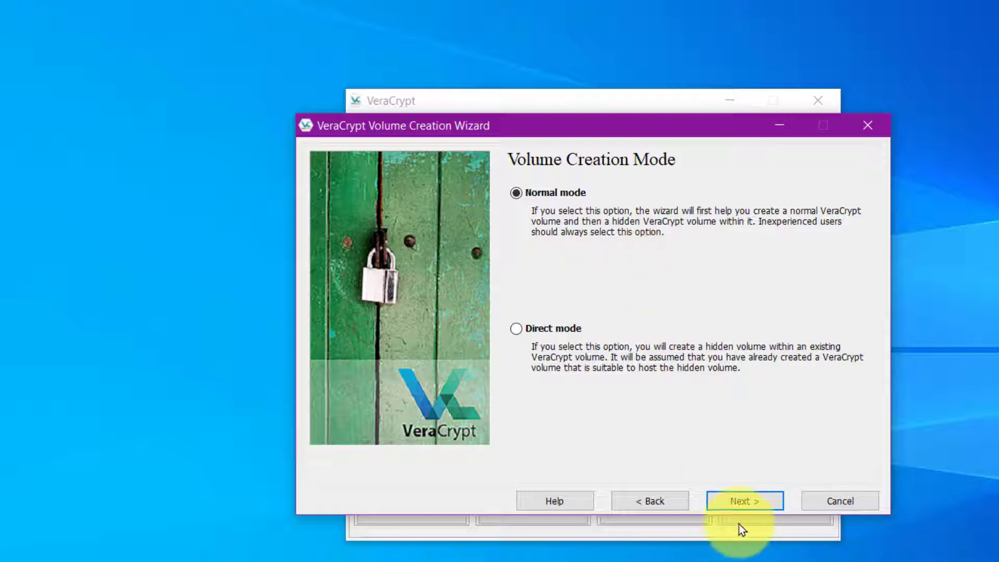
pyautogui.click(731, 502)
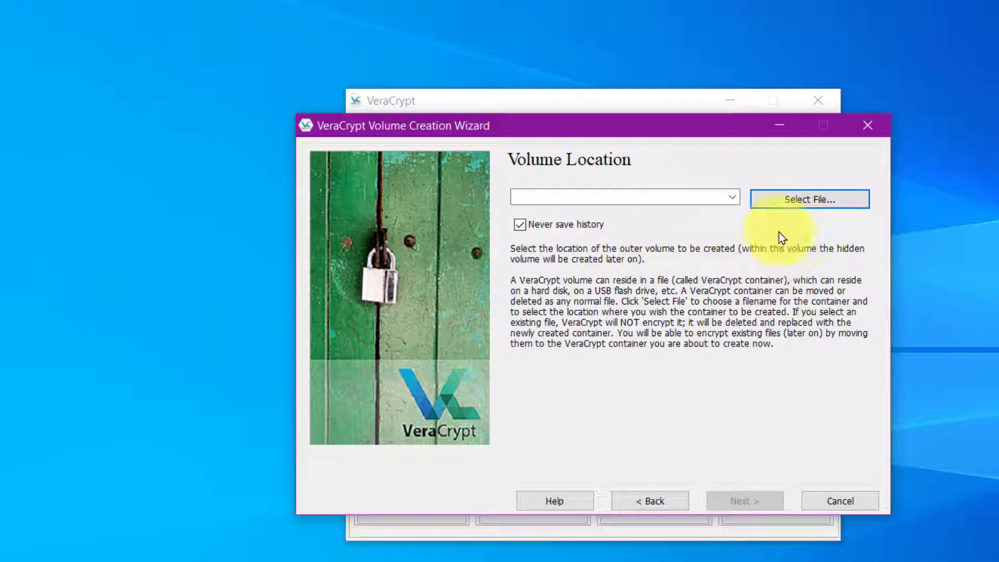
# Step: Save the outer volume container as a new file named secret12 on the Desktop
pyautogui.click(774, 201)
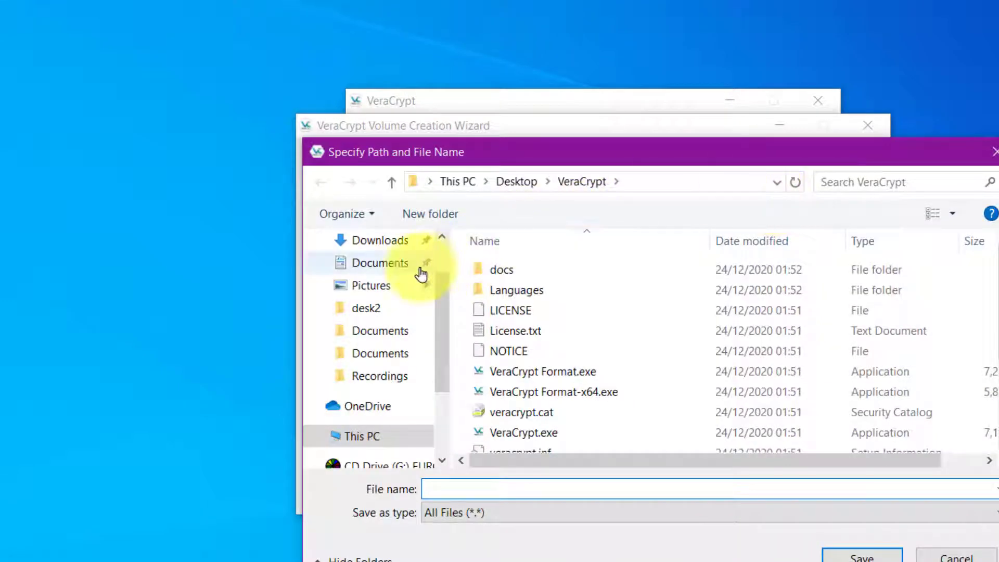
pyautogui.moveTo(445, 295); pyautogui.dragTo(427, 251)
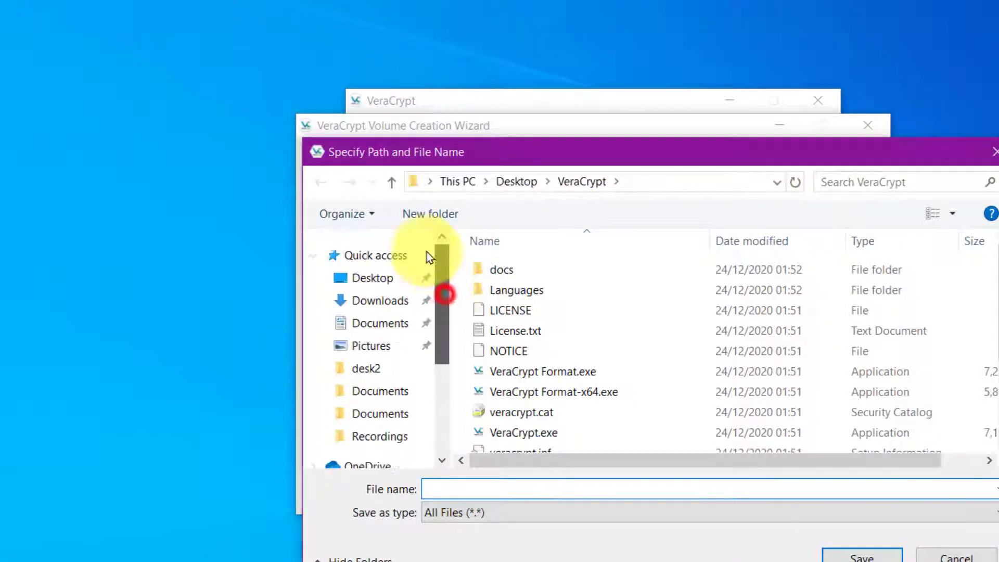
pyautogui.click(388, 280)
pyautogui.click(510, 488)
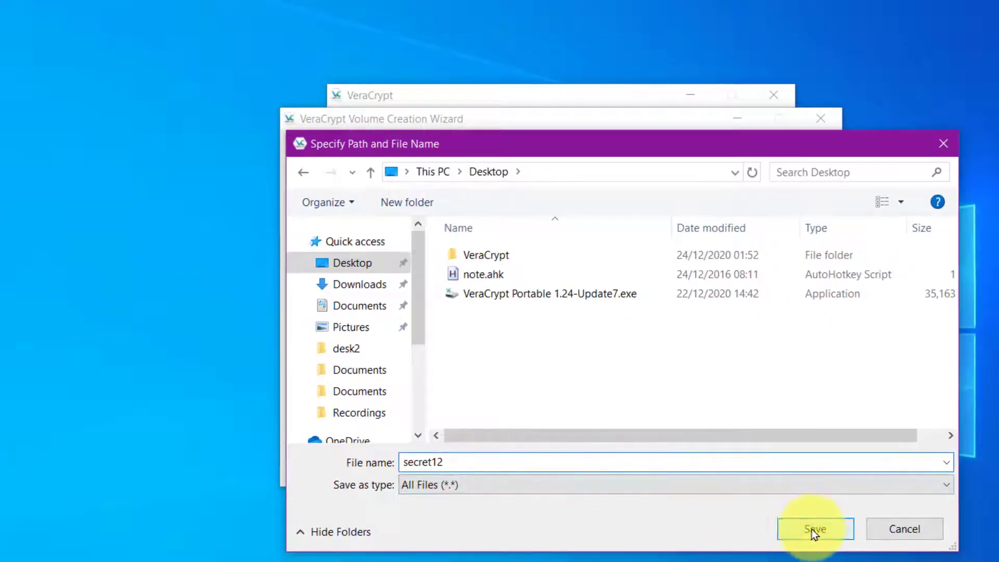
pyautogui.click(802, 529)
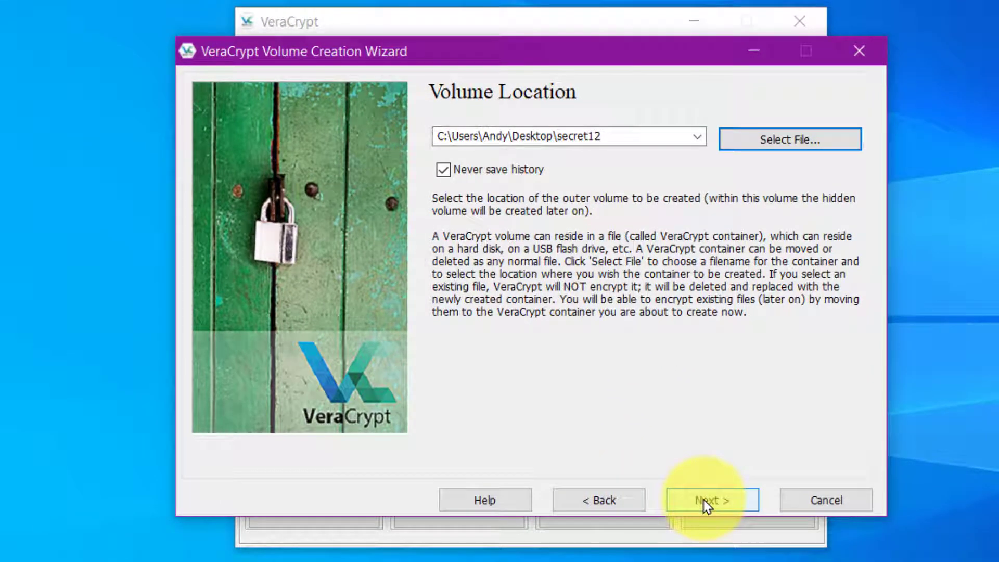
# Step: Keep AES encryption with SHA-512 hashing for the outer volume
pyautogui.click(707, 502)
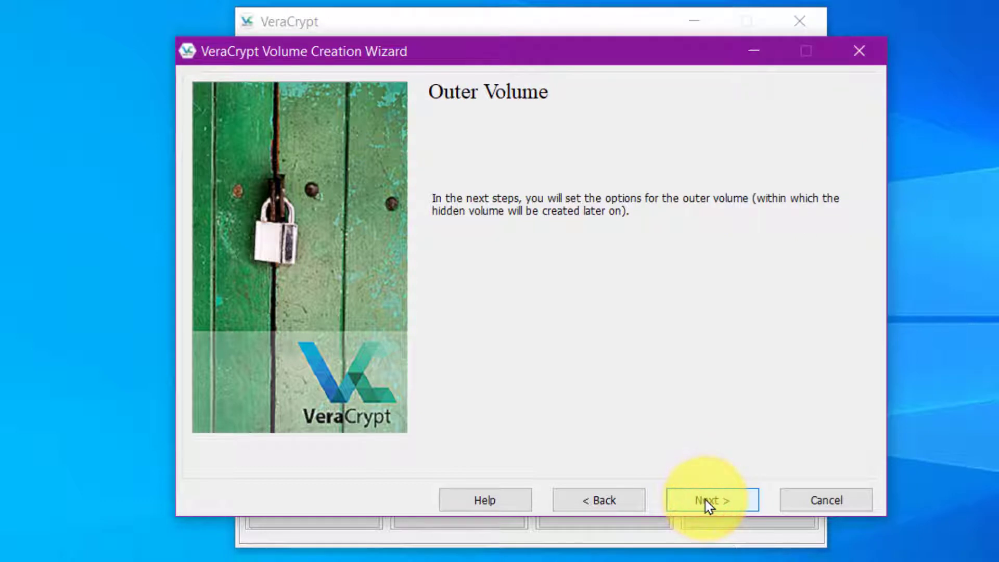
pyautogui.click(707, 502)
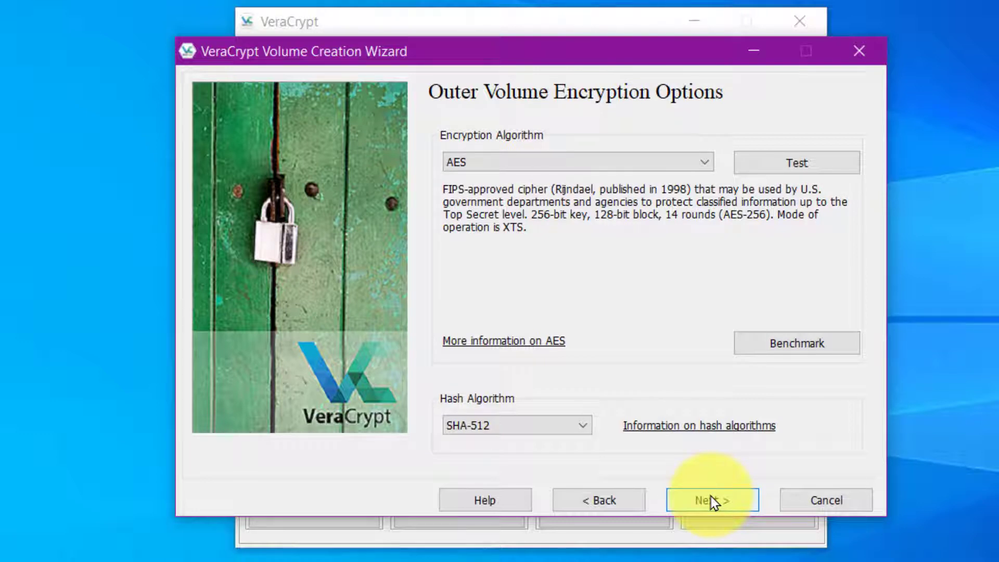
pyautogui.click(711, 501)
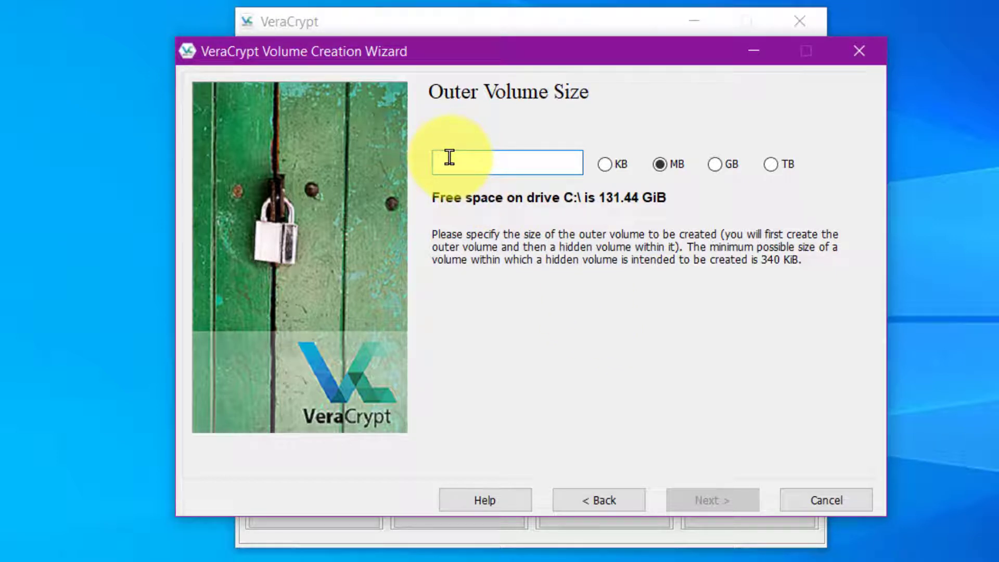
# Step: Make the outer volume 5 GB in size
pyautogui.write('5')
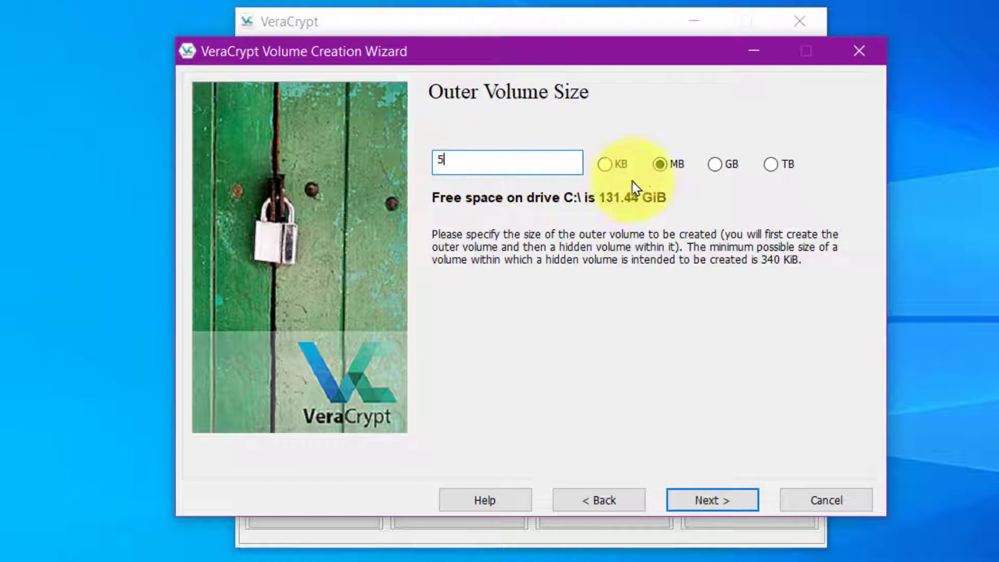
pyautogui.click(716, 162)
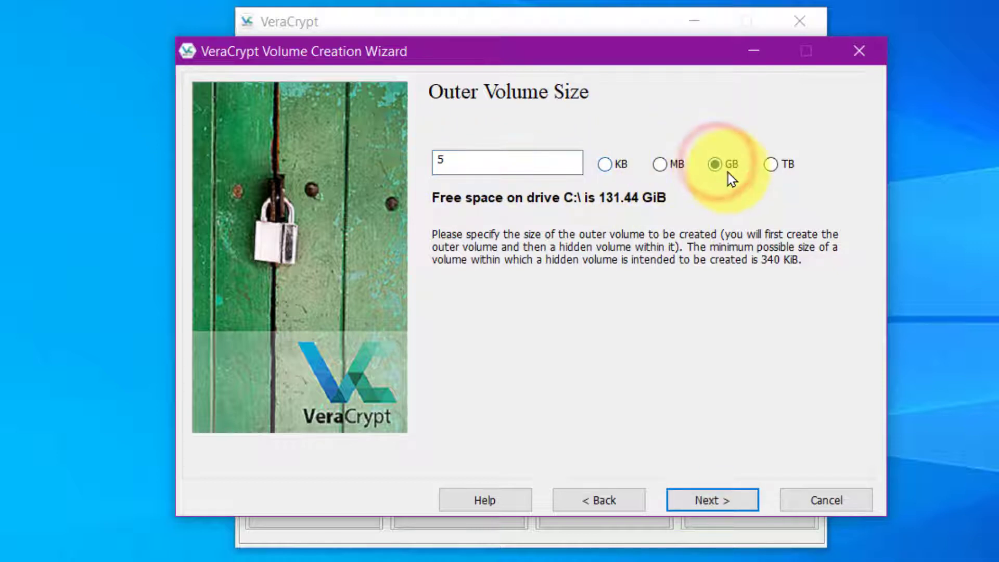
pyautogui.click(481, 160)
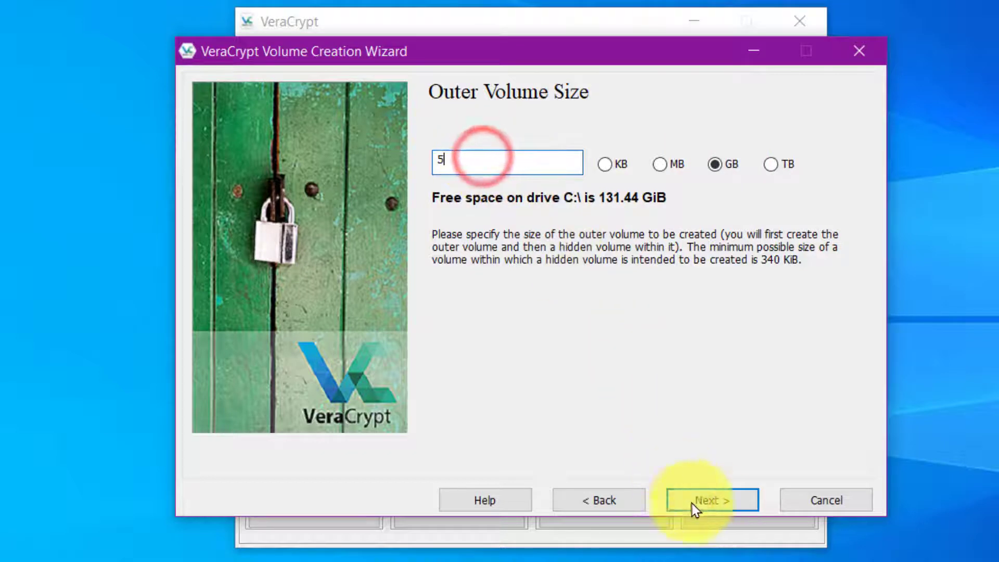
pyautogui.click(713, 500)
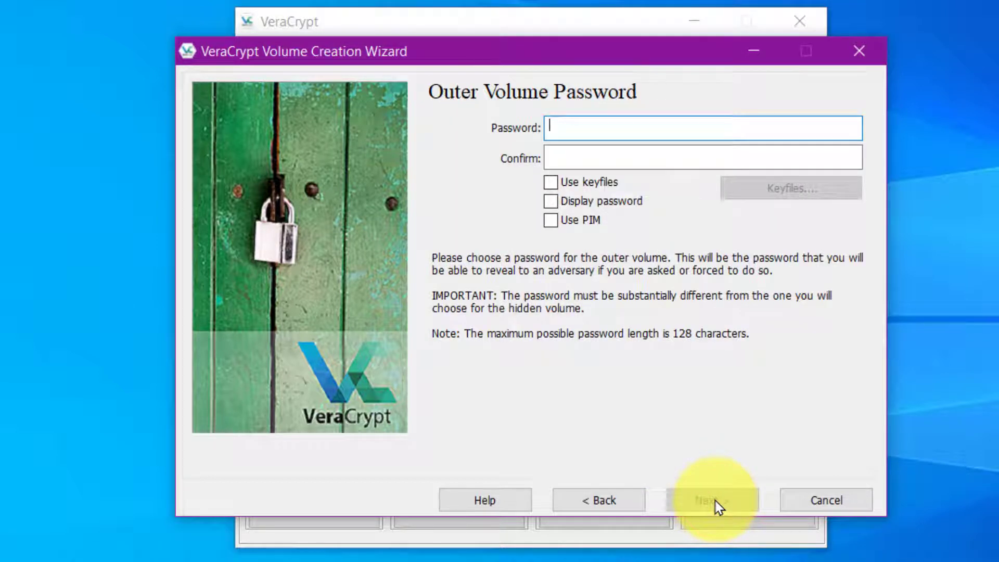
# Step: Enter and confirm the outer volume password, accepting the short-password warning
pyautogui.write('password123')
pyautogui.press('Tab')
pyautogui.write('password123')
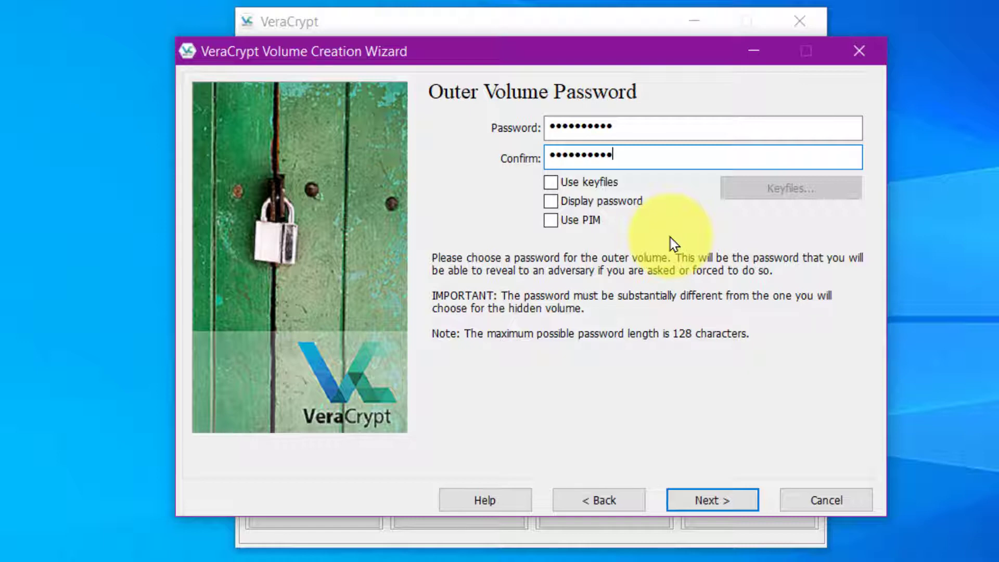
pyautogui.click(716, 502)
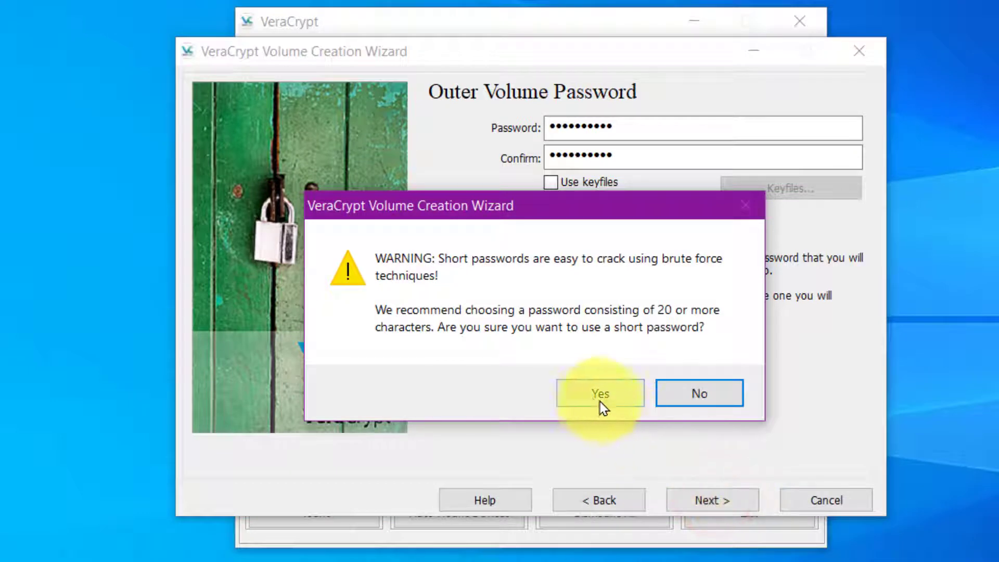
pyautogui.click(599, 396)
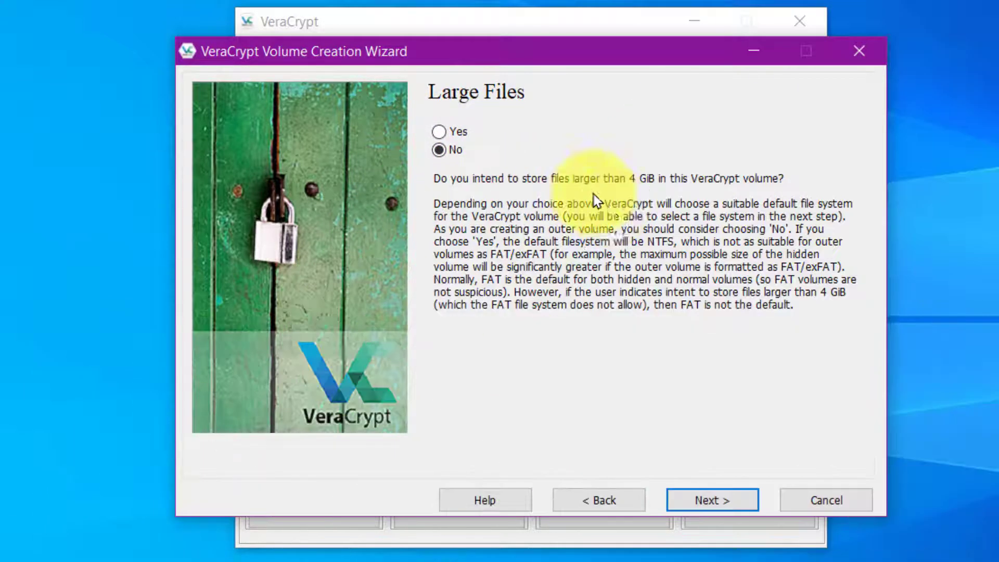
# Step: Keep large files off, set the filesystem to FAT, and format the outer volume
pyautogui.click(709, 501)
pyautogui.click(551, 144)
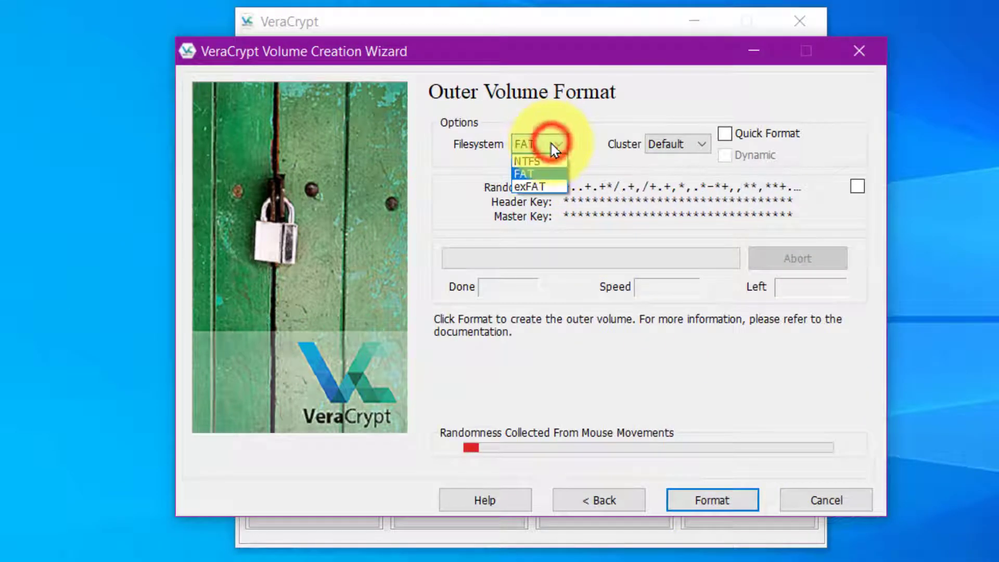
pyautogui.click(541, 161)
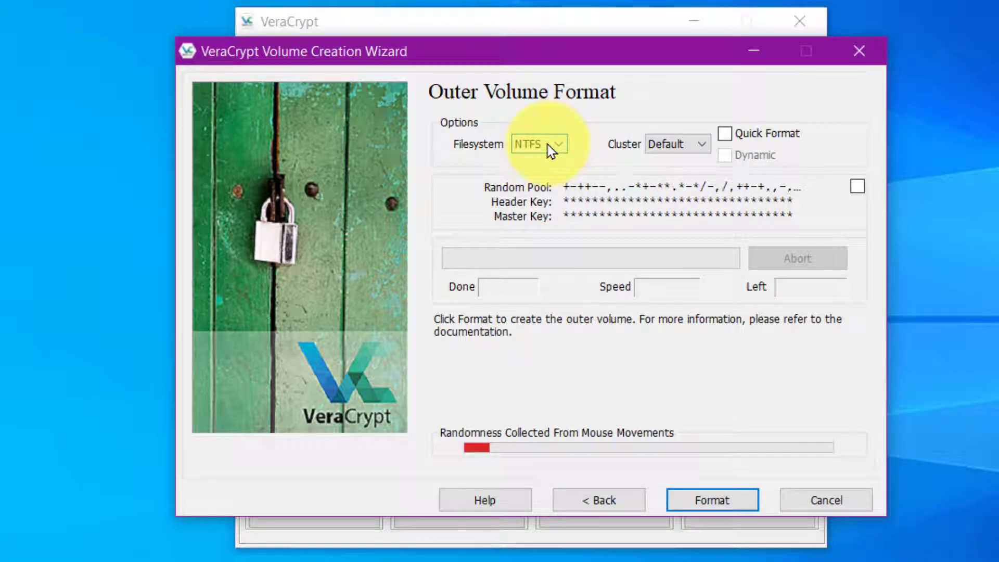
pyautogui.click(551, 144)
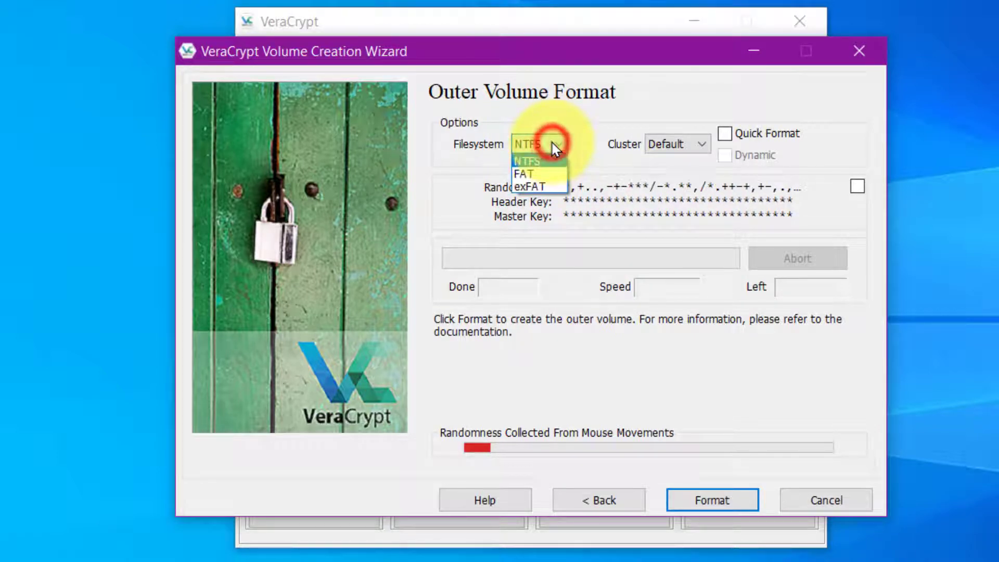
pyautogui.click(538, 173)
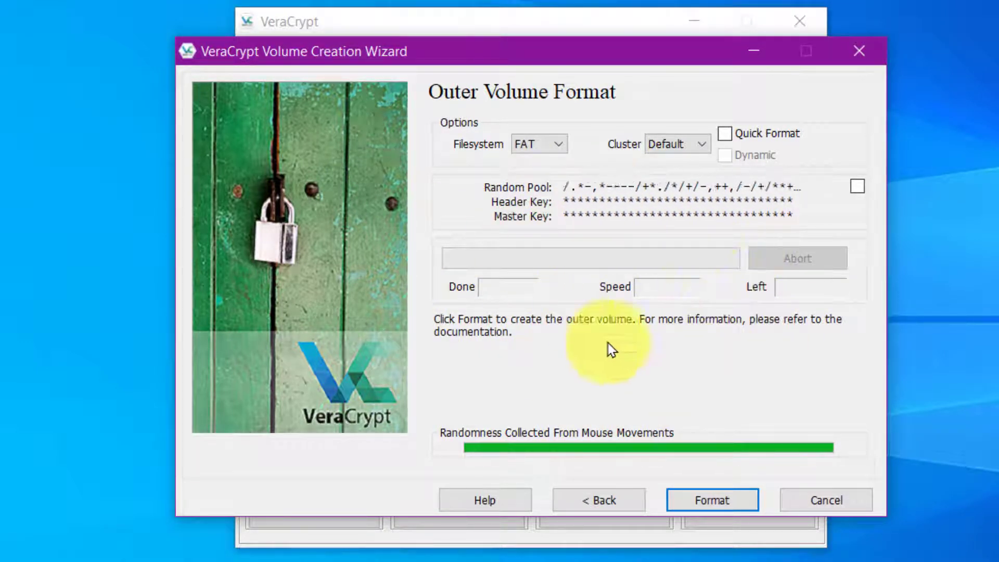
pyautogui.click(739, 502)
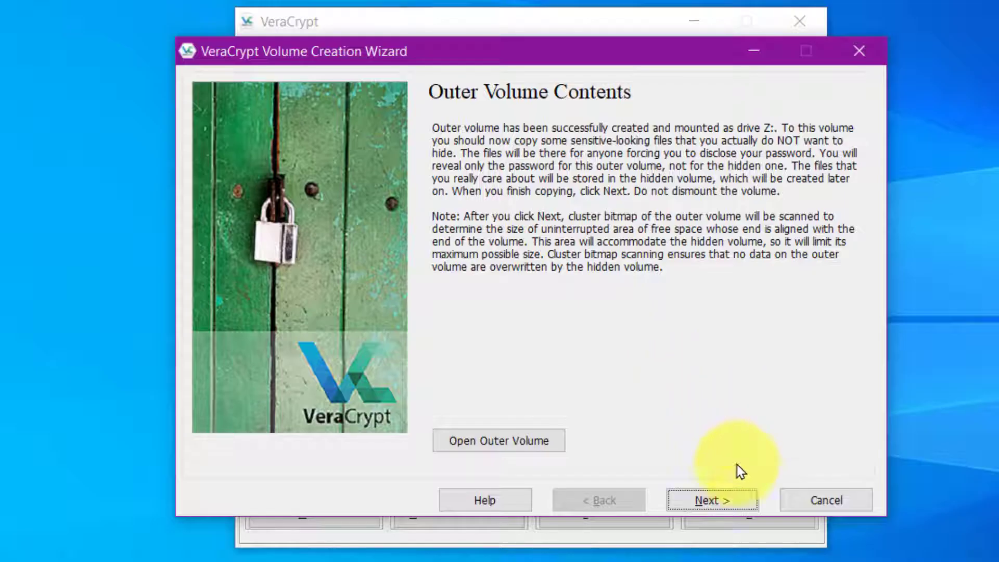
# Step: Continue past Outer Volume Contents so the cluster bitmap scan sets the maximum hidden size
pyautogui.click(723, 500)
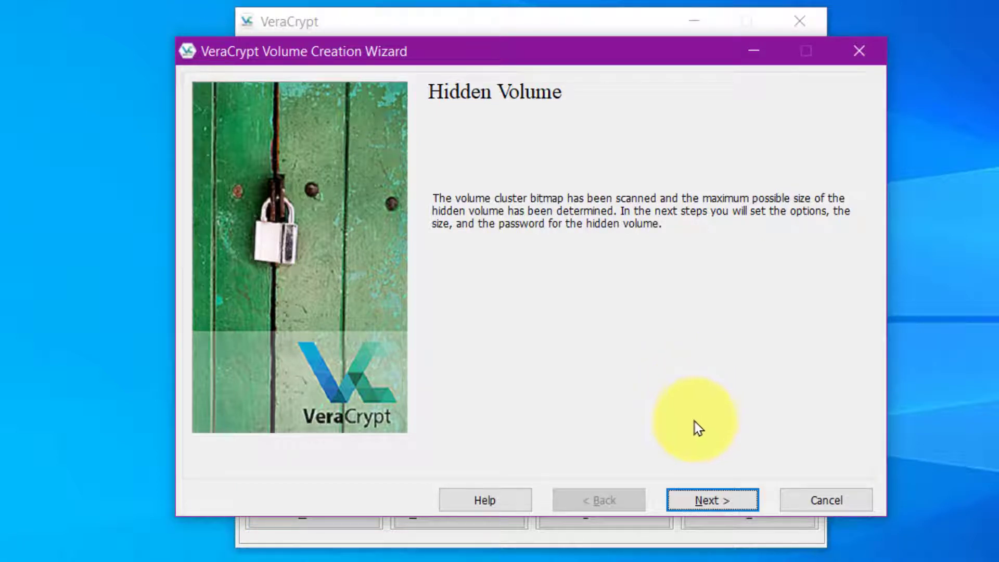
# Step: Keep AES with SHA-512 for the hidden volume and make it 3 GB
pyautogui.click(712, 501)
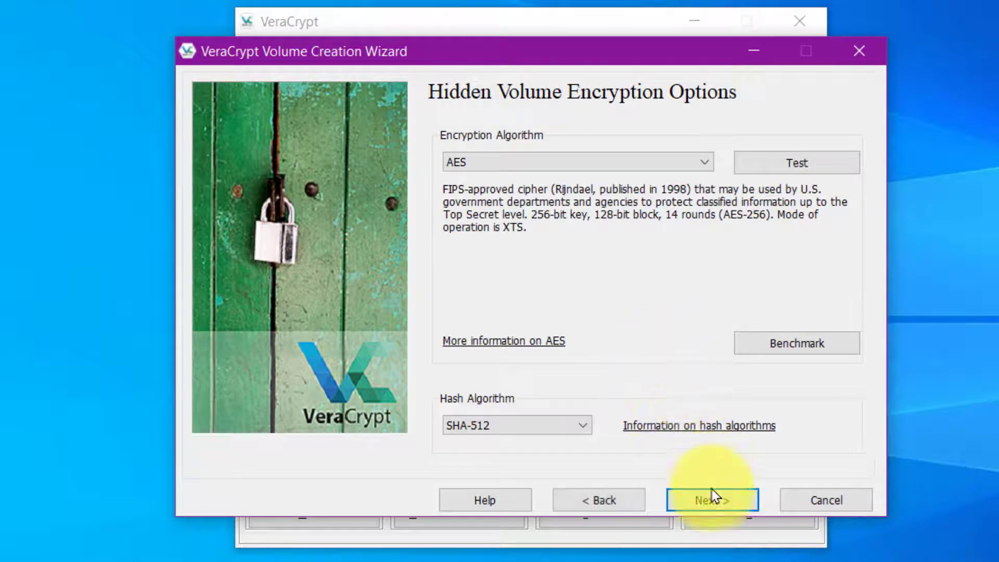
pyautogui.click(710, 500)
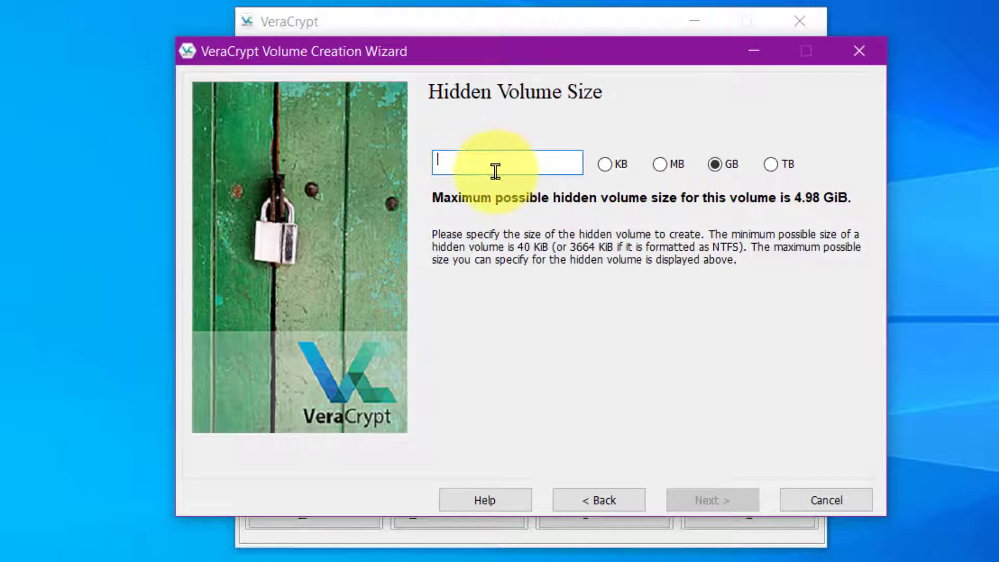
pyautogui.write('3')
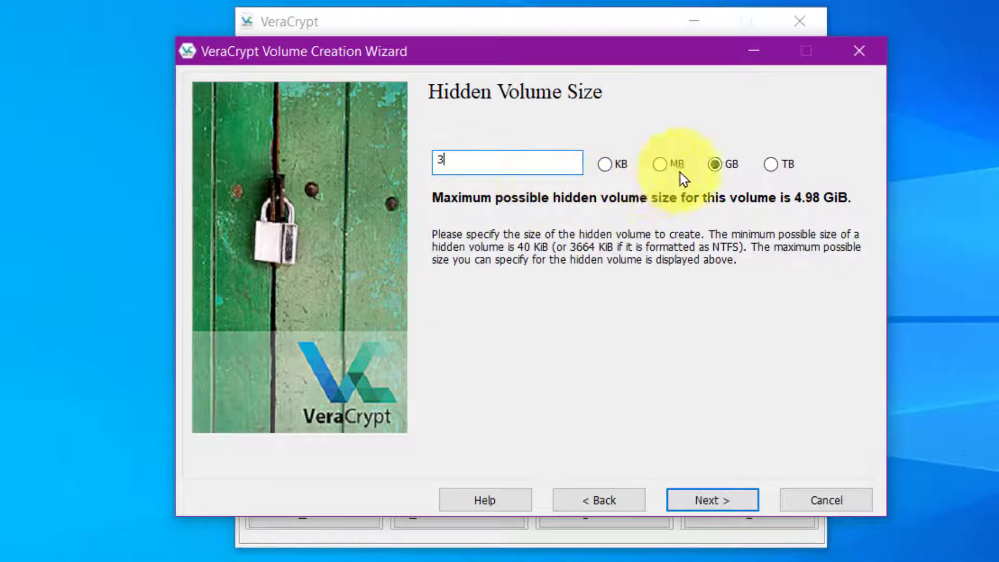
pyautogui.click(708, 503)
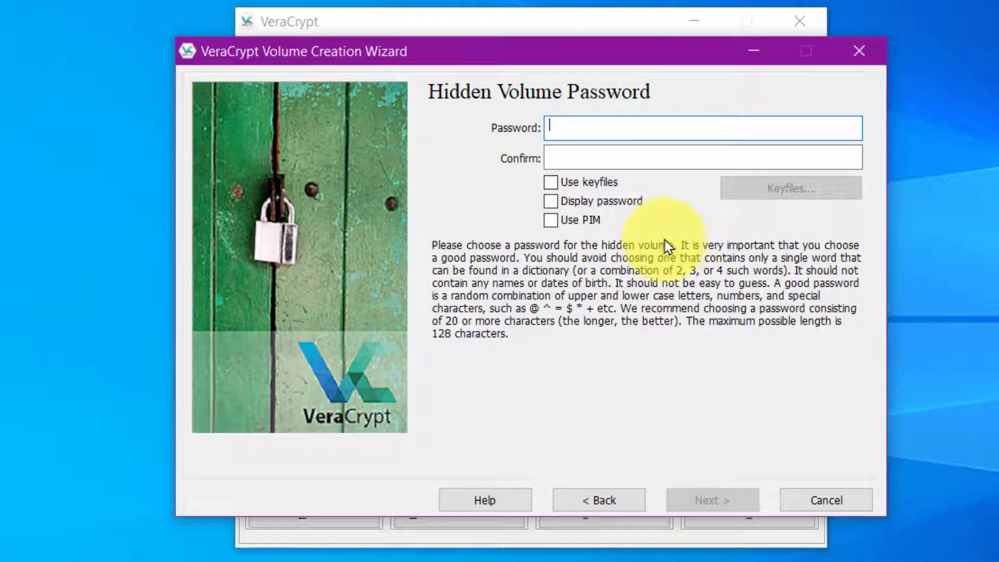
# Step: Enter and confirm the hidden volume password, then continue
pyautogui.hotkey('ctrl', 'v')
pyautogui.press('Tab')
pyautogui.hotkey('ctrl', 'v')
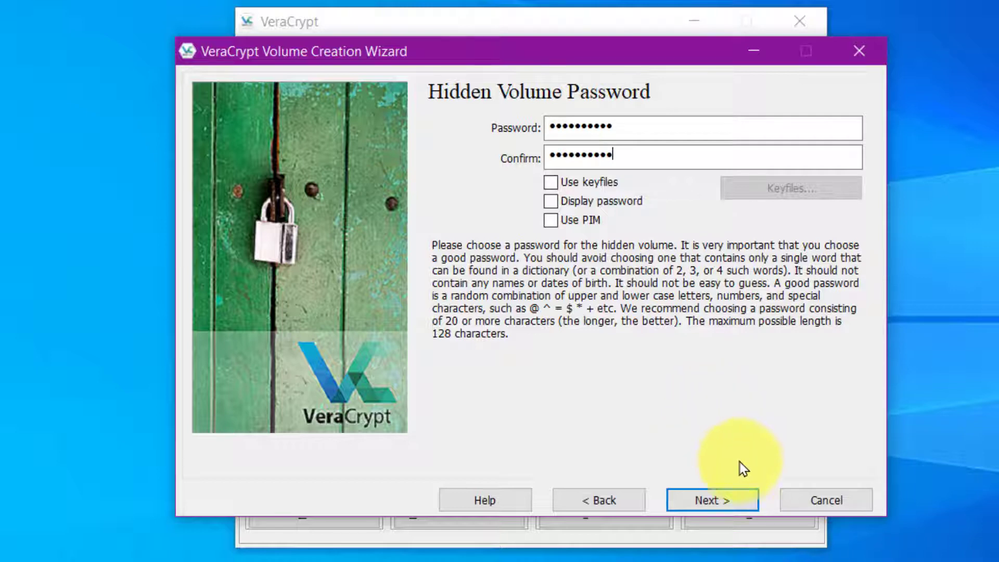
pyautogui.click(719, 502)
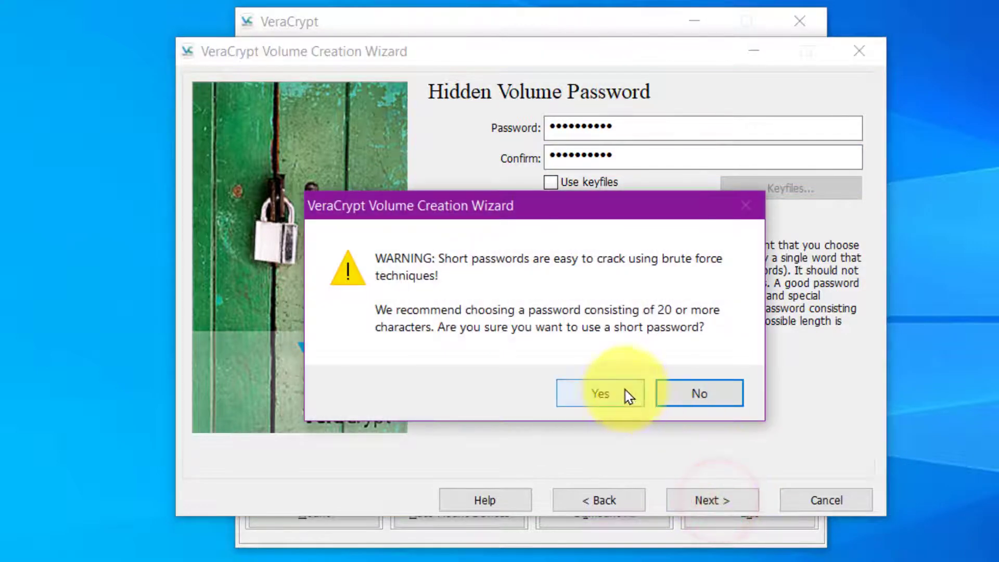
# Step: Accept the short-password warning, format the hidden volume as FAT, and exit the wizard after success
pyautogui.click(620, 393)
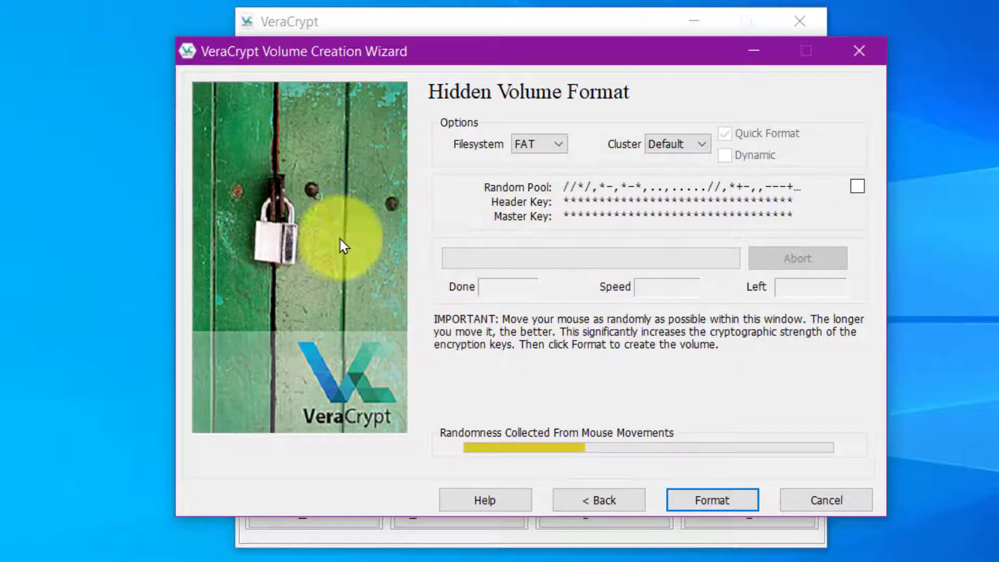
pyautogui.click(721, 502)
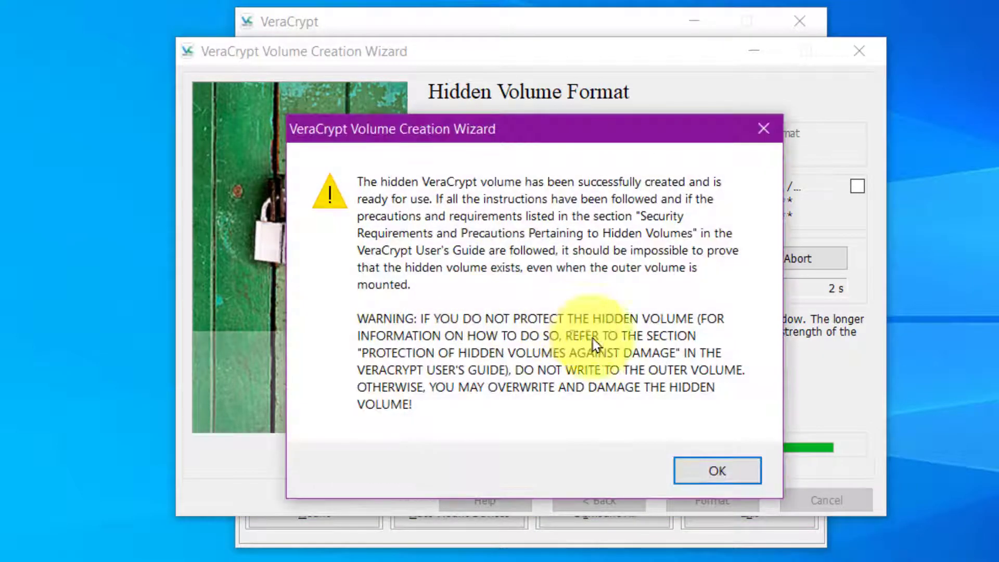
pyautogui.click(711, 471)
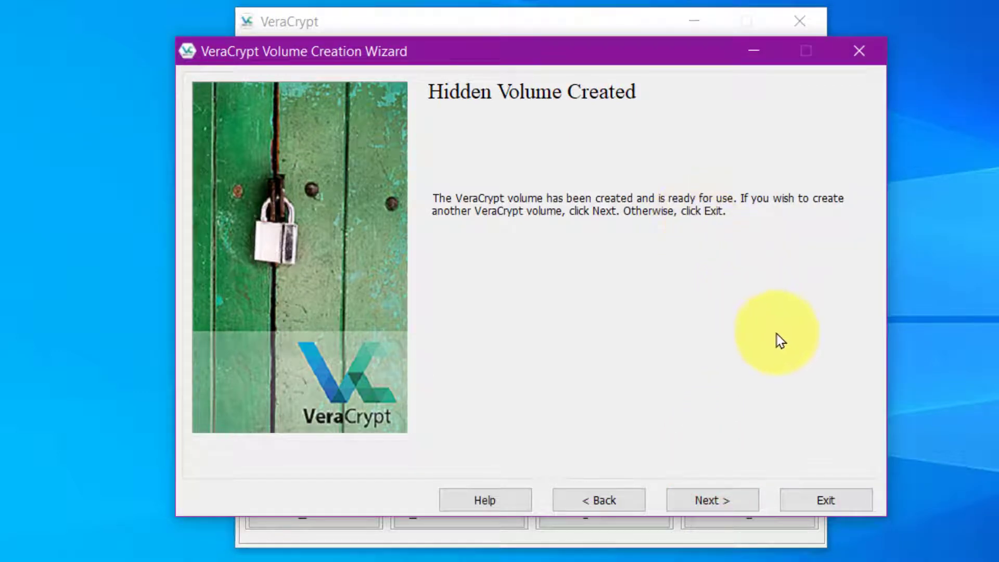
pyautogui.click(821, 503)
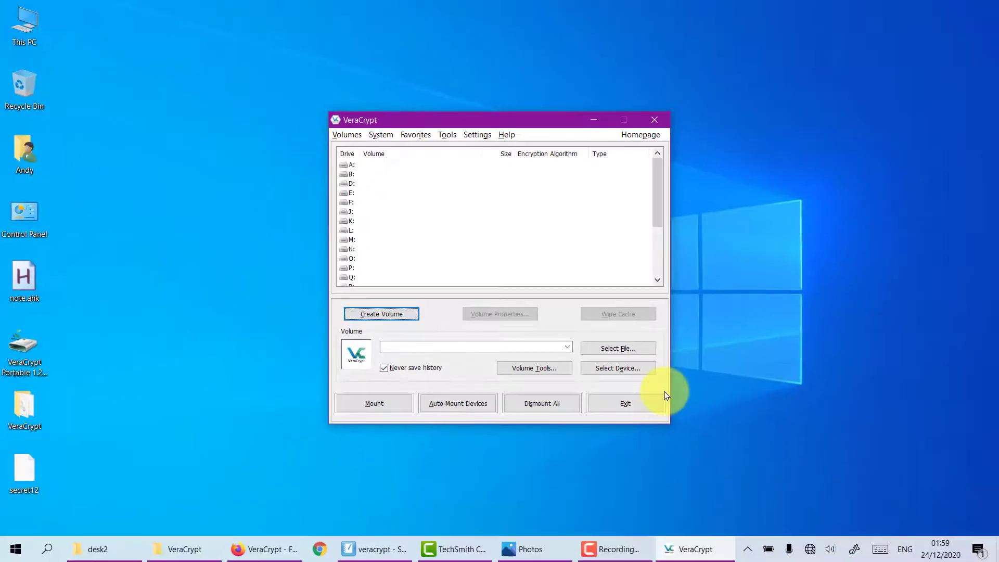
# Step: Close VeraCrypt and try opening the 5 GB secret12 container file on the desktop
pyautogui.click(750, 522)
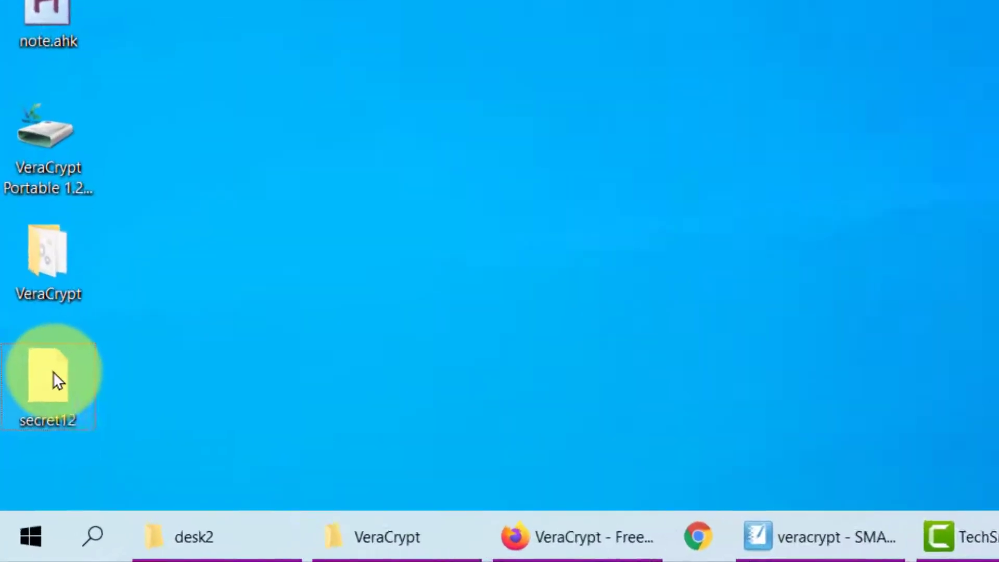
pyautogui.moveTo(27, 465)
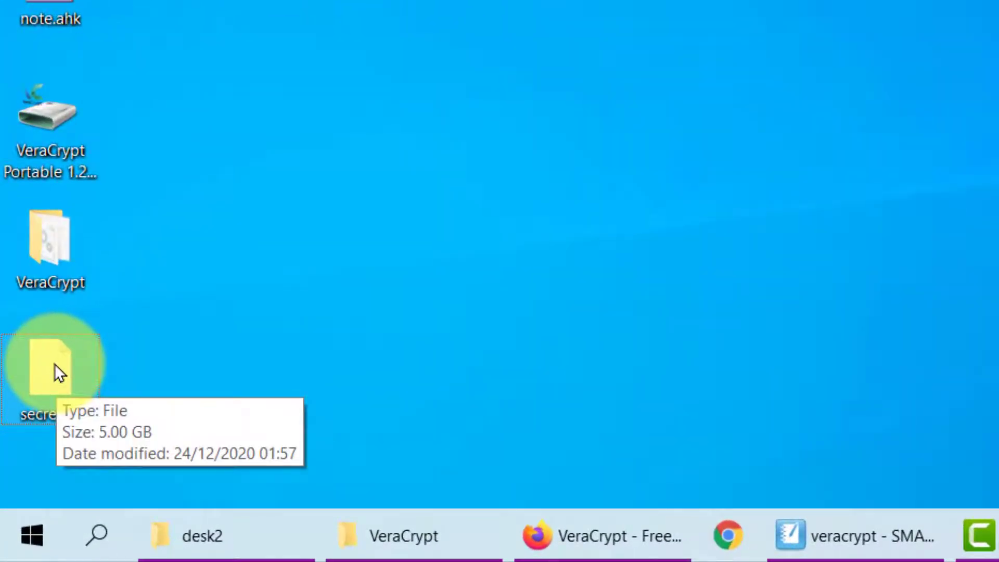
pyautogui.moveTo(51, 364)
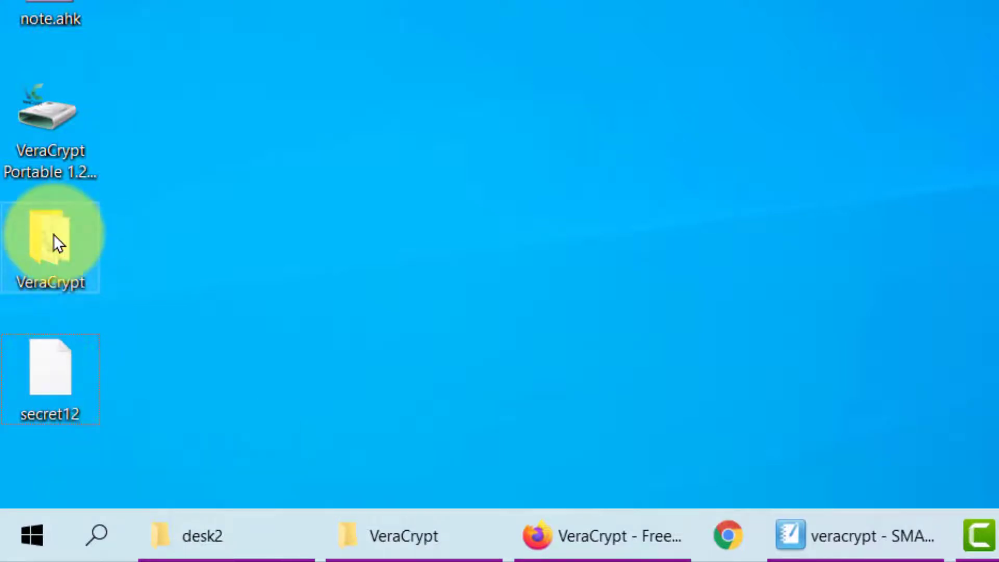
pyautogui.click(52, 383)
pyautogui.click(52, 382)
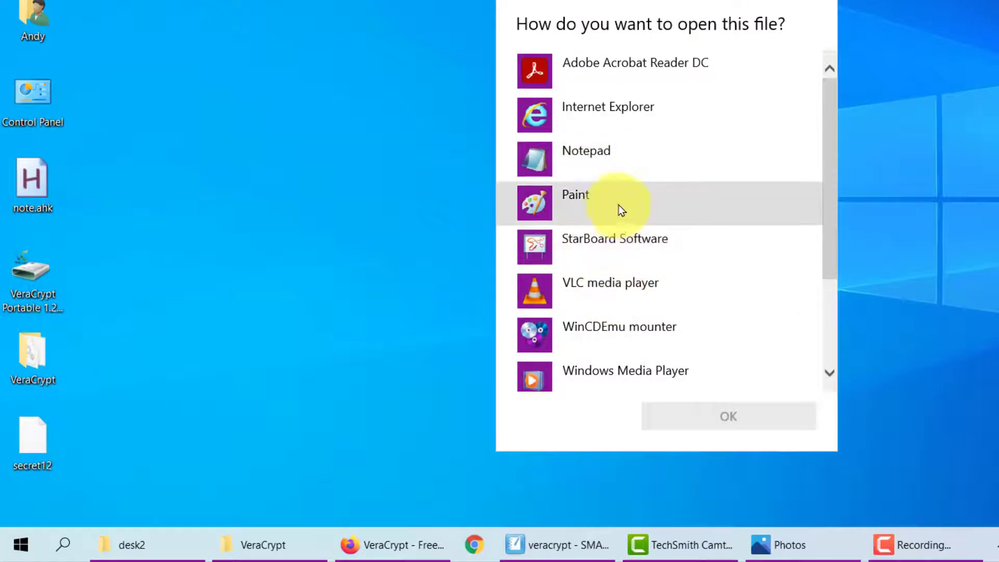
# Step: Open secret12 in Notepad, dismiss the error, and close the empty Notepad window
pyautogui.click(567, 162)
pyautogui.click(708, 415)
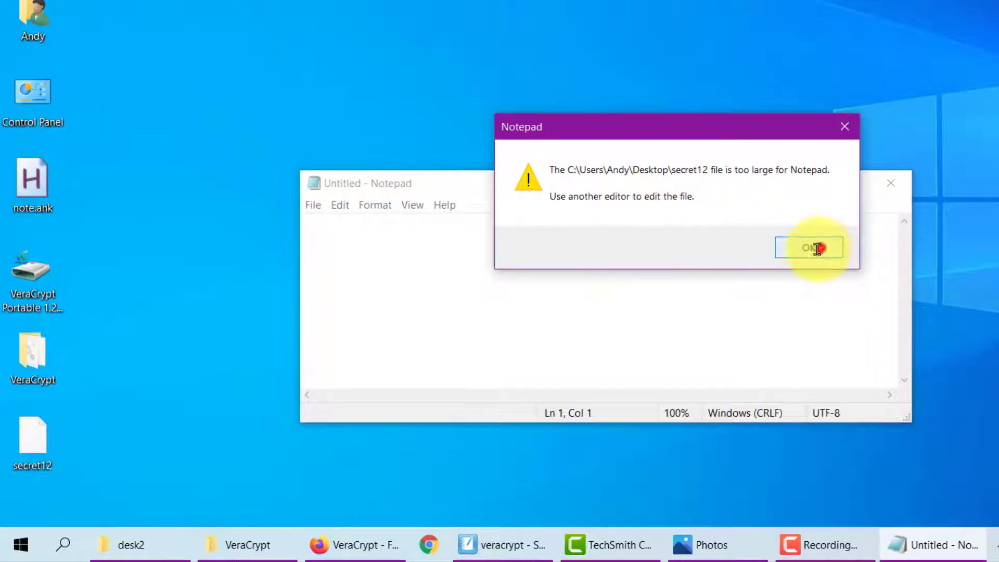
pyautogui.click(816, 249)
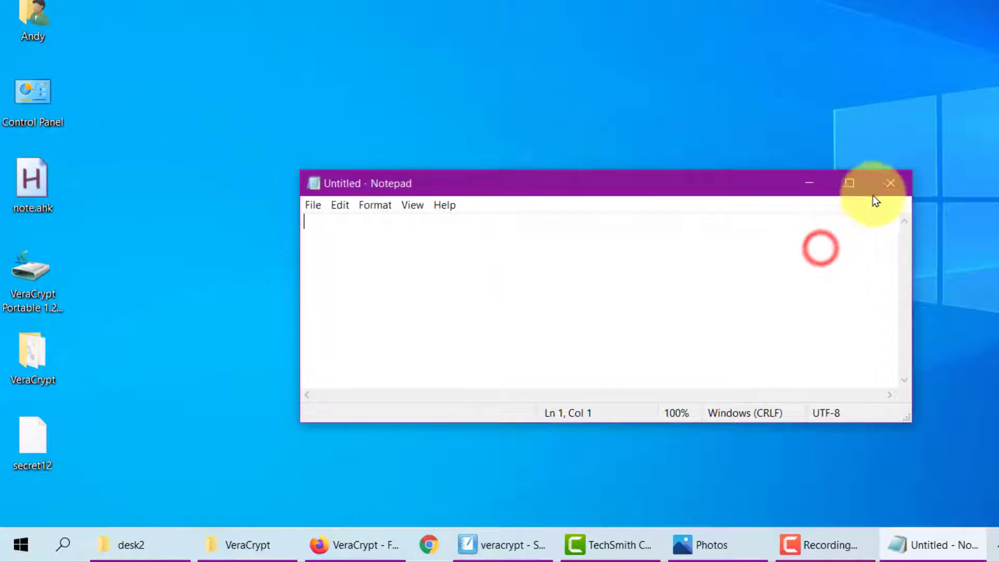
pyautogui.click(889, 183)
pyautogui.click(365, 254)
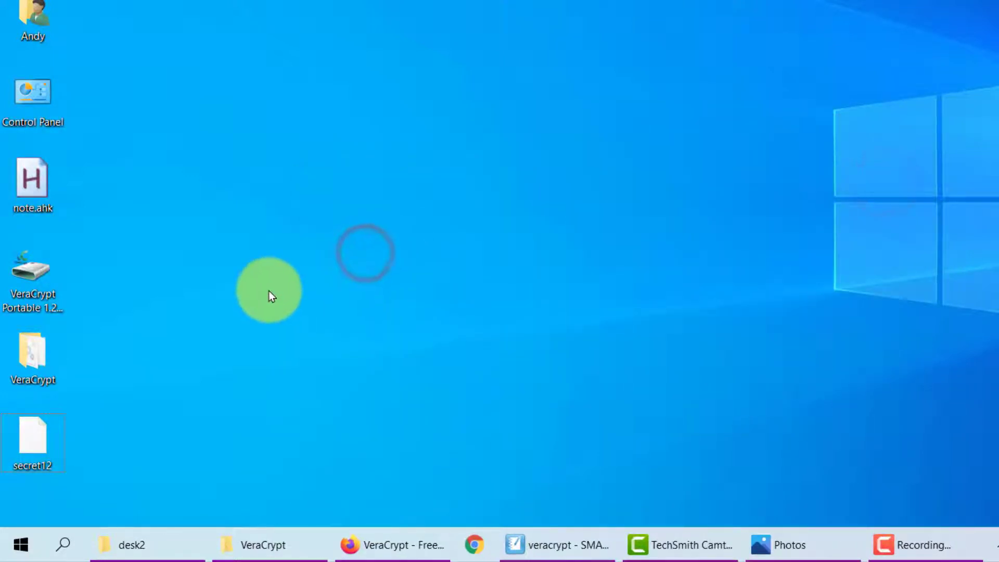
# Step: Launch VeraCrypt and select Desktop\secret12 as the volume file
pyautogui.doubleClick(27, 352)
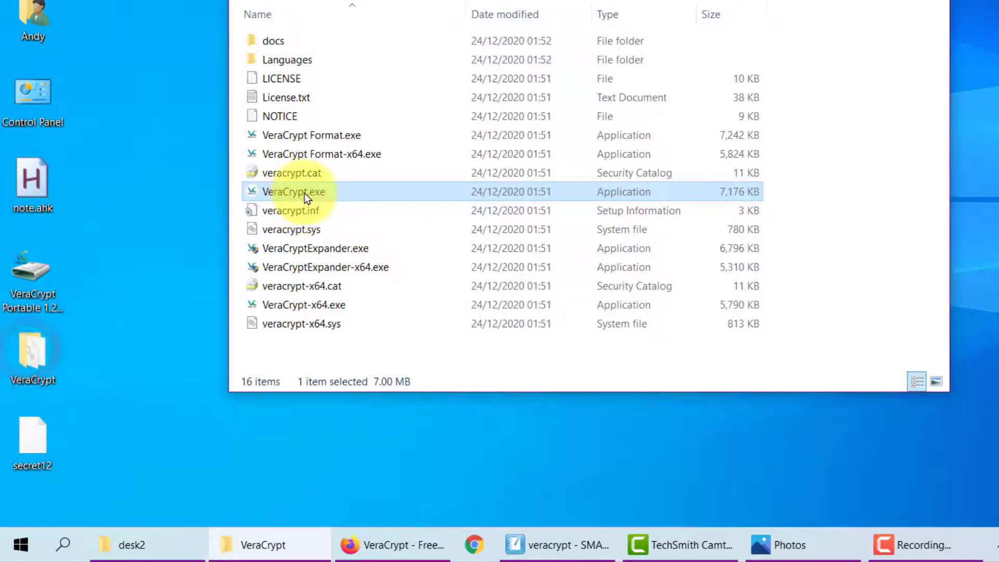
pyautogui.doubleClick(298, 190)
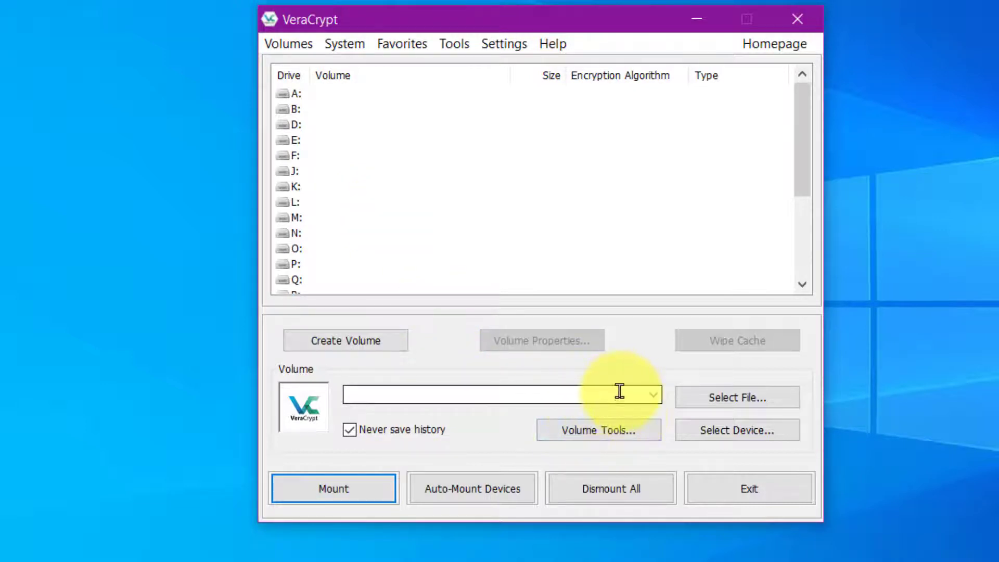
pyautogui.click(723, 405)
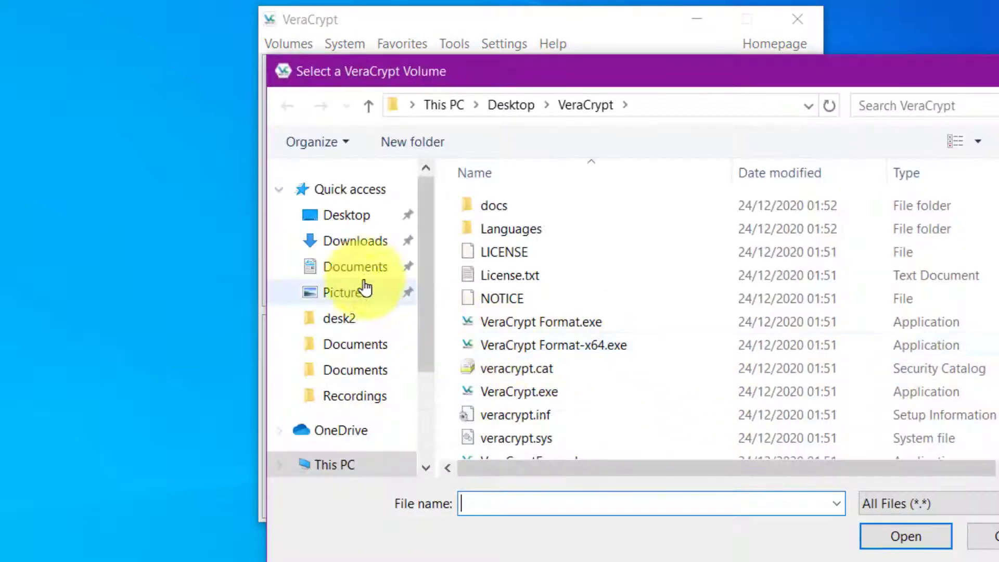
pyautogui.click(358, 215)
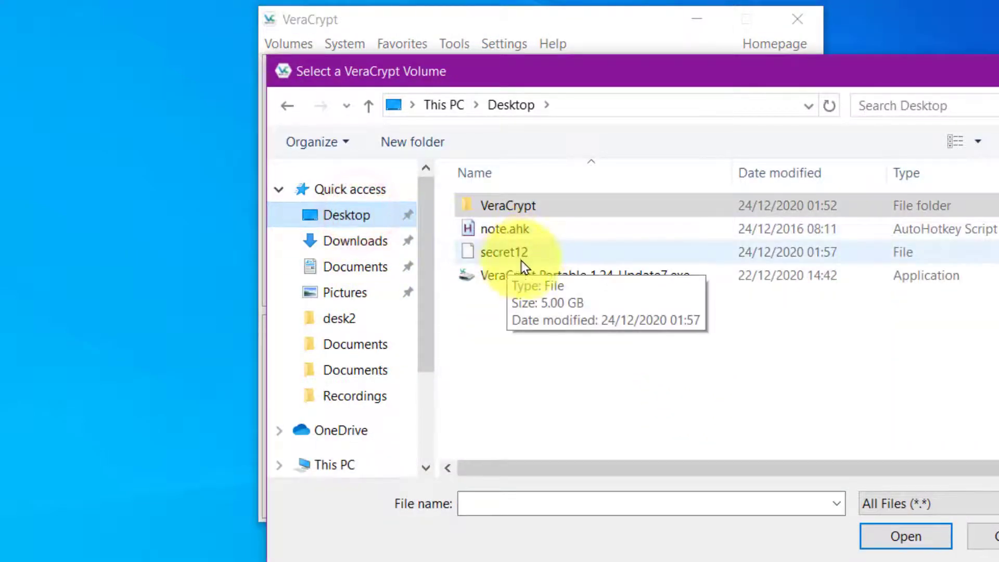
pyautogui.click(509, 253)
pyautogui.click(902, 541)
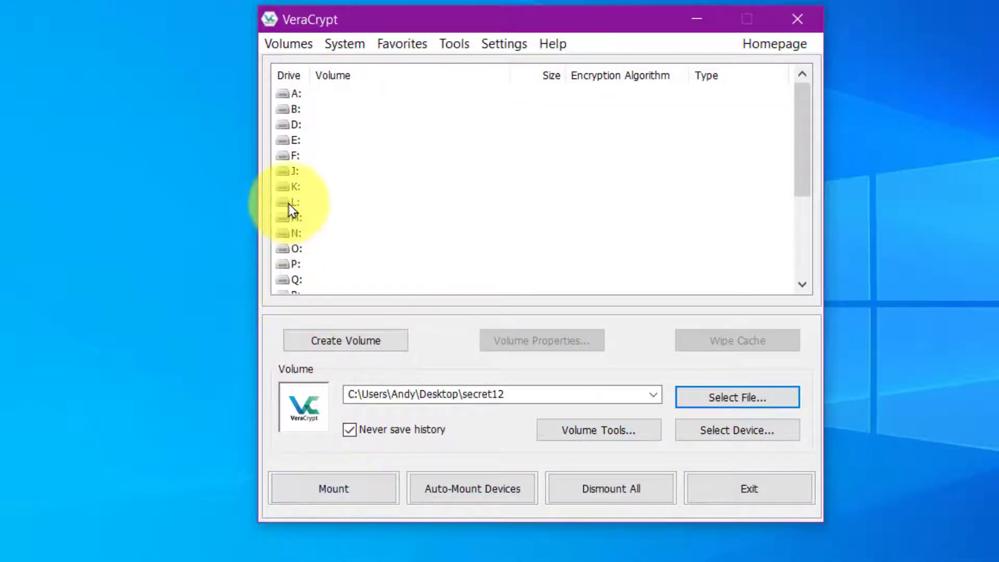
# Step: Mount secret12 on drive J: using the decoy outer-volume password
pyautogui.click(284, 168)
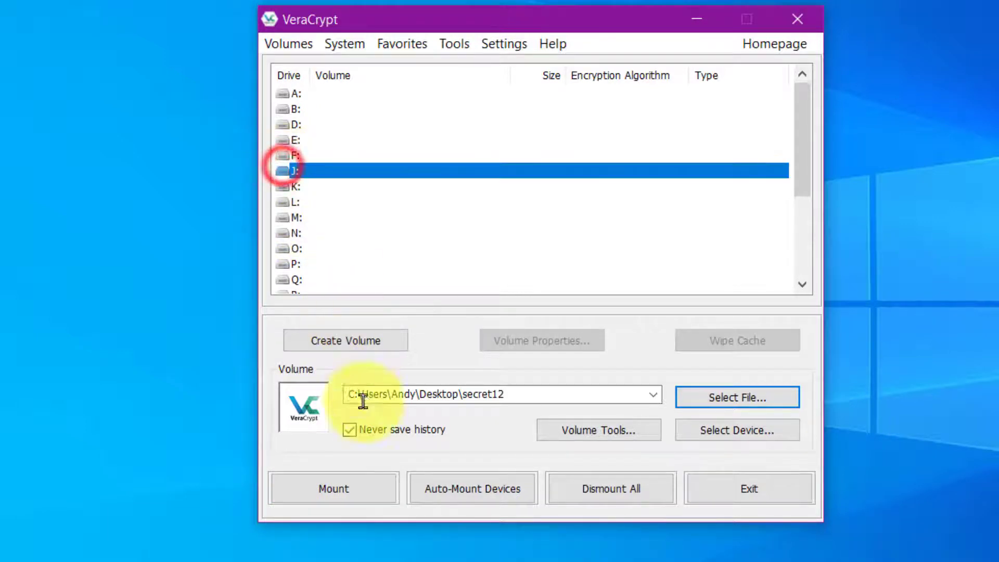
pyautogui.click(337, 492)
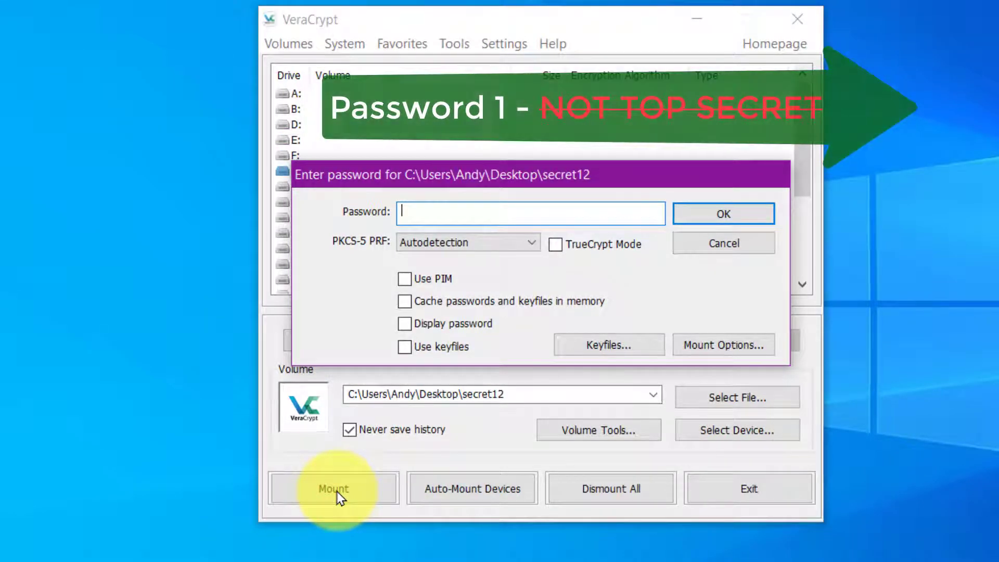
pyautogui.write('••••••••••')
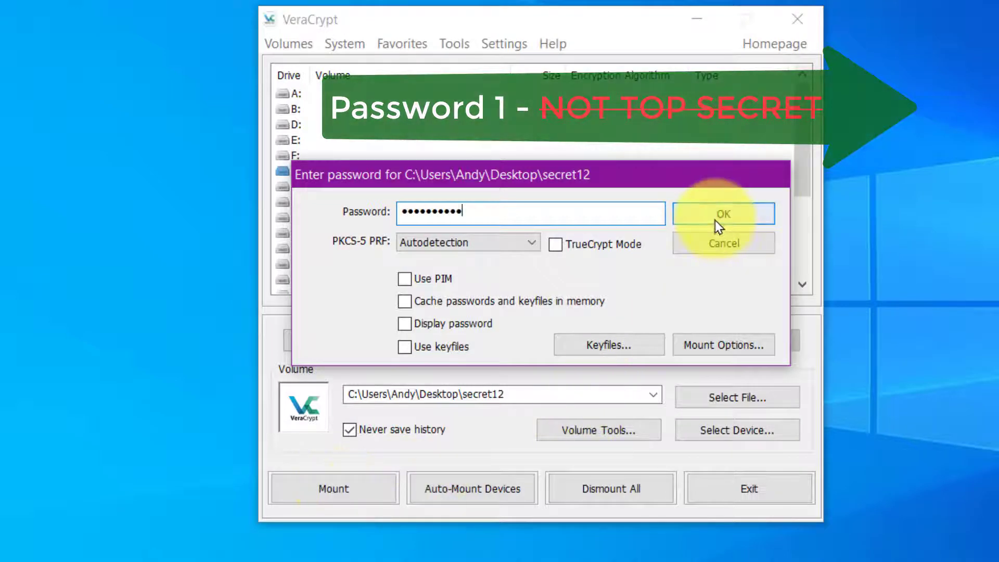
pyautogui.click(719, 224)
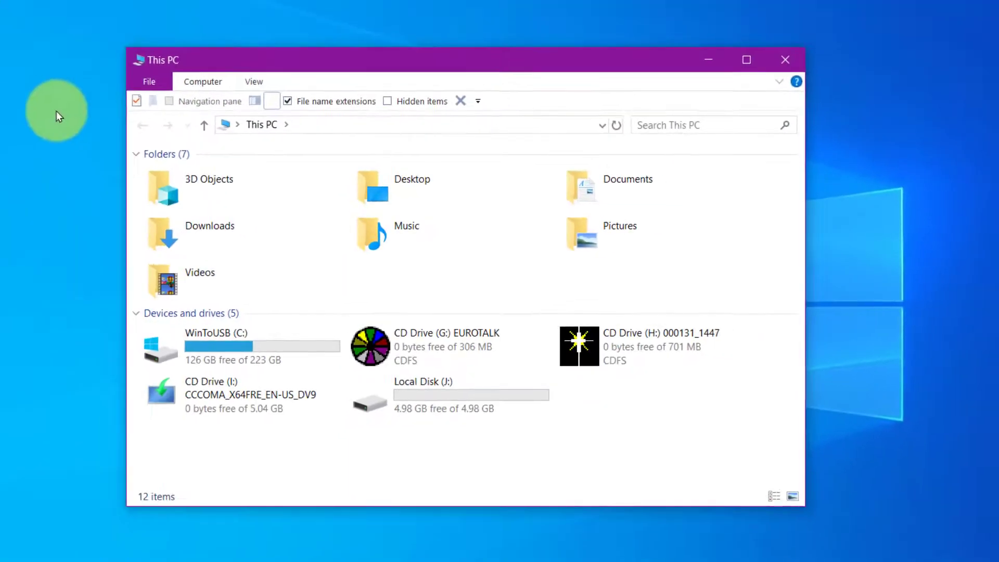
# Step: Copy 'New Starter Form- Yellow Form word.pdf' from desk2 into Local Disk (J:), then close J:
pyautogui.doubleClick(443, 401)
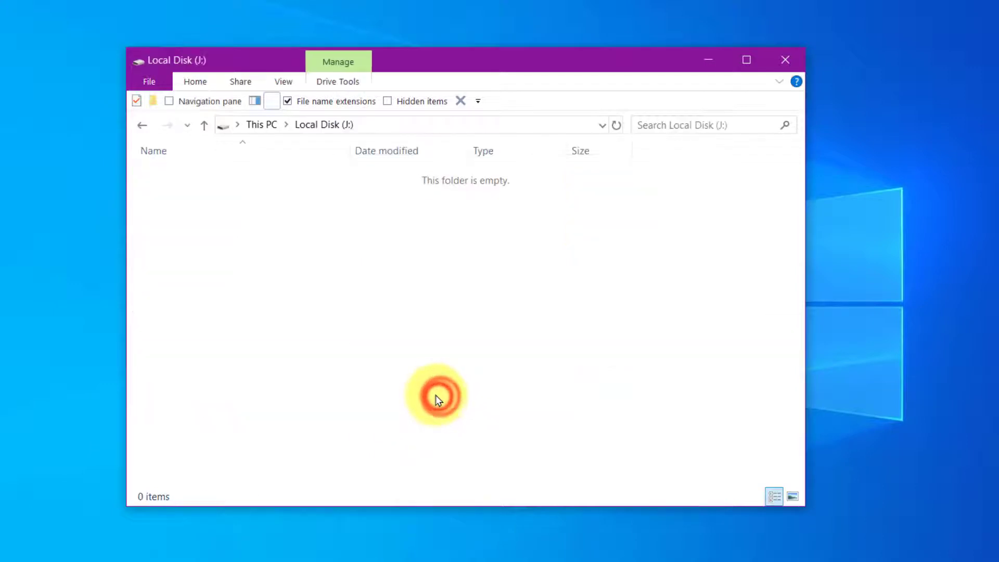
pyautogui.hotkey('alt', 'Tab')
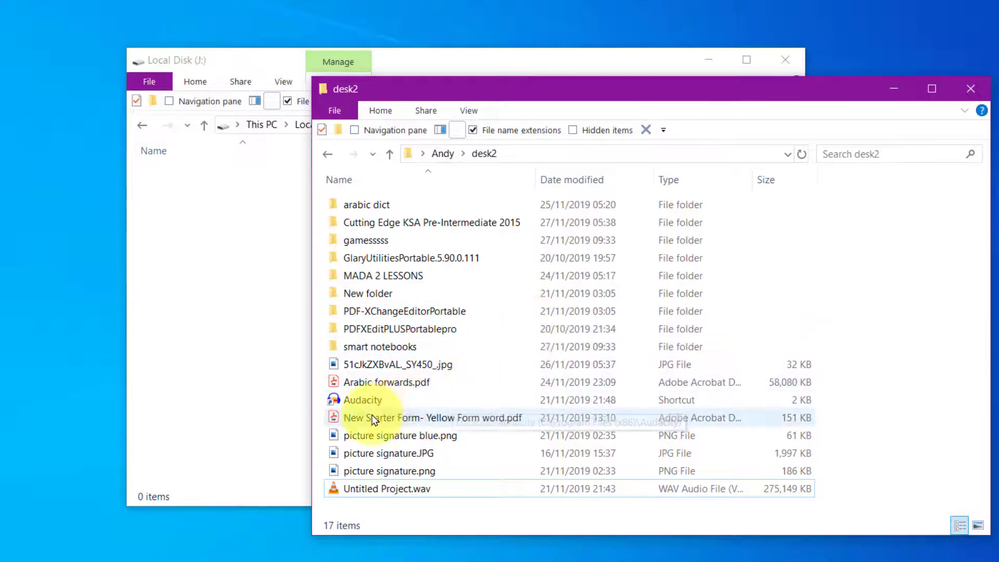
pyautogui.moveTo(371, 419); pyautogui.dragTo(237, 312)
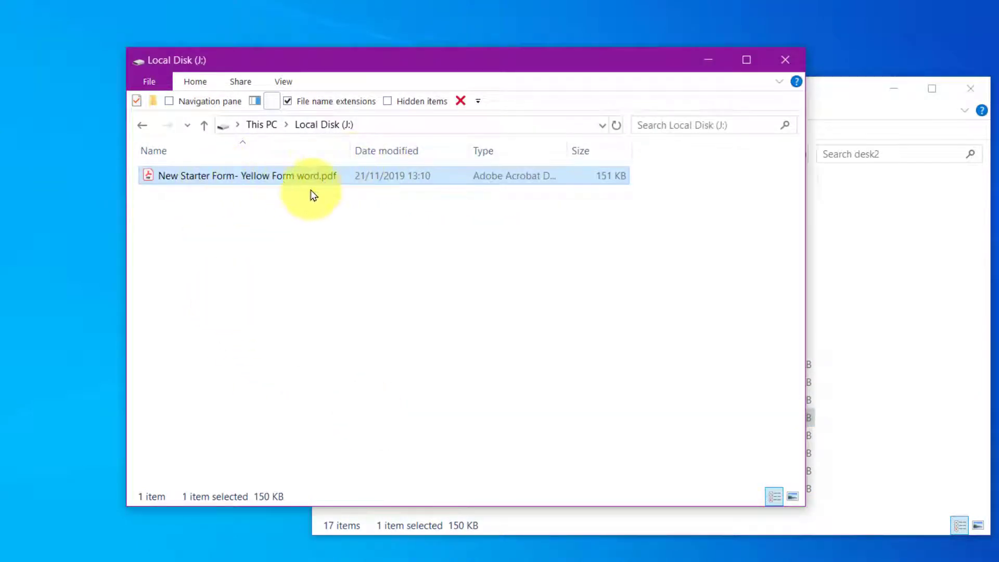
pyautogui.click(783, 59)
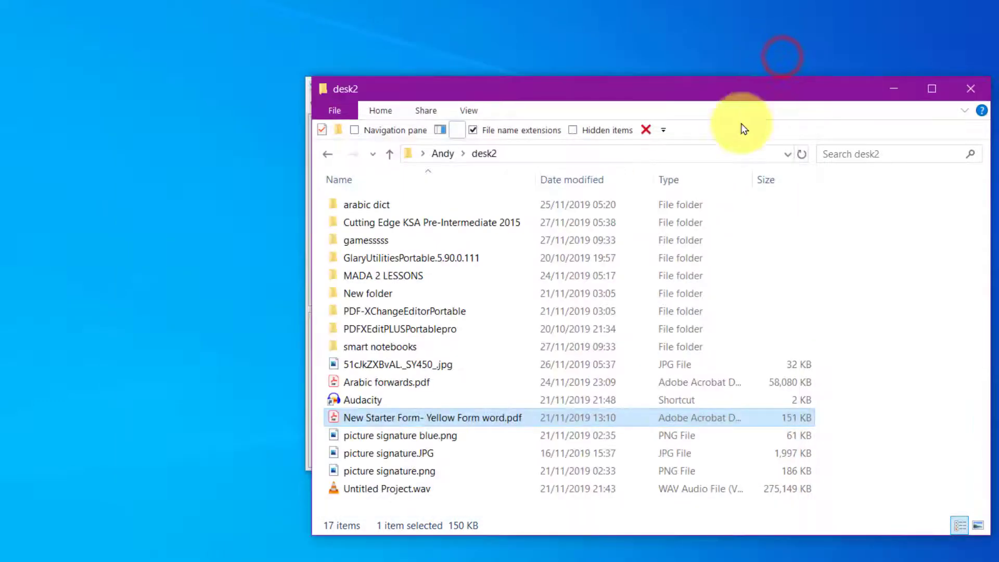
# Step: Dismount secret12 from drive J: in VeraCrypt and open a This PC window
pyautogui.moveTo(568, 88); pyautogui.dragTo(492, 24)
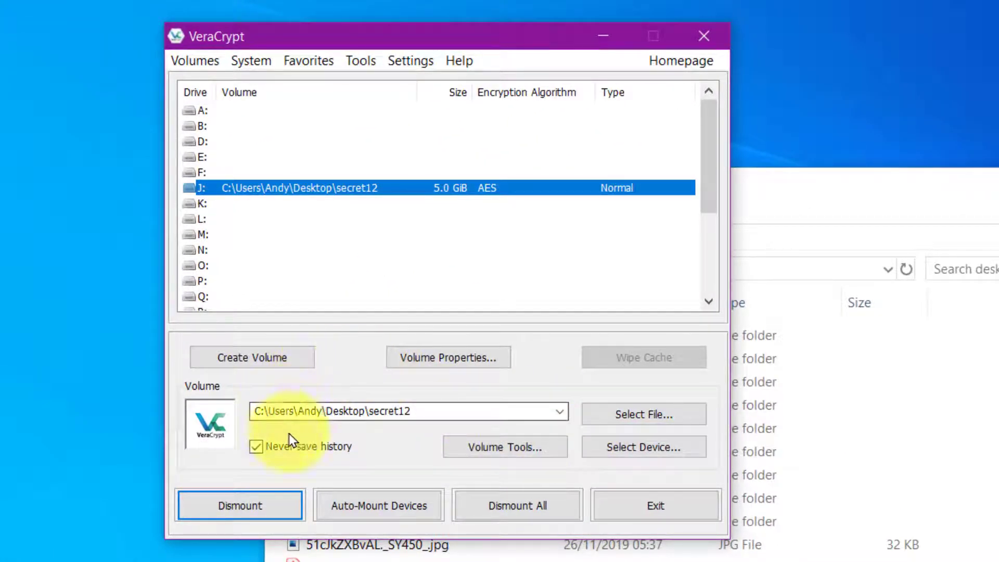
pyautogui.click(255, 505)
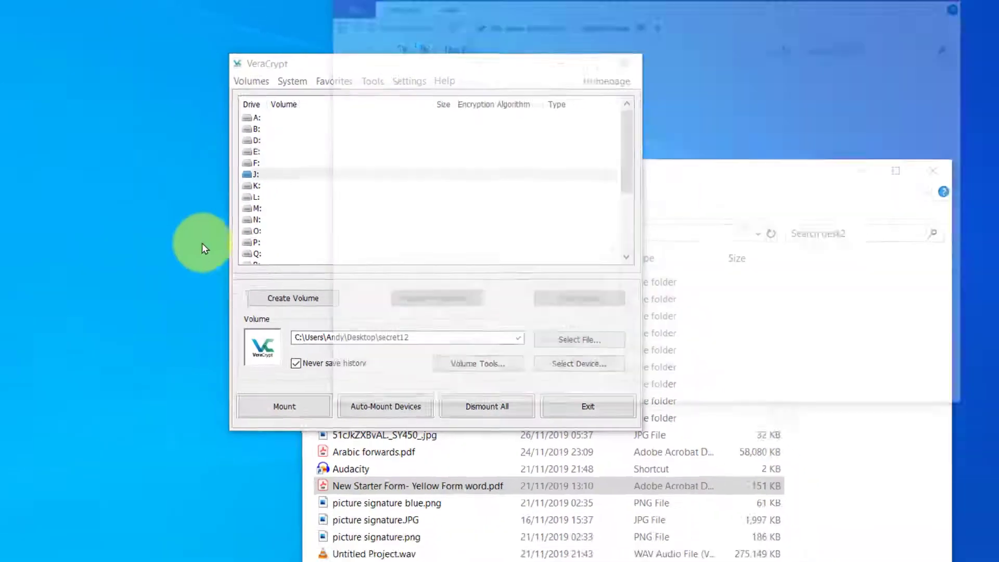
pyautogui.press('super+e')
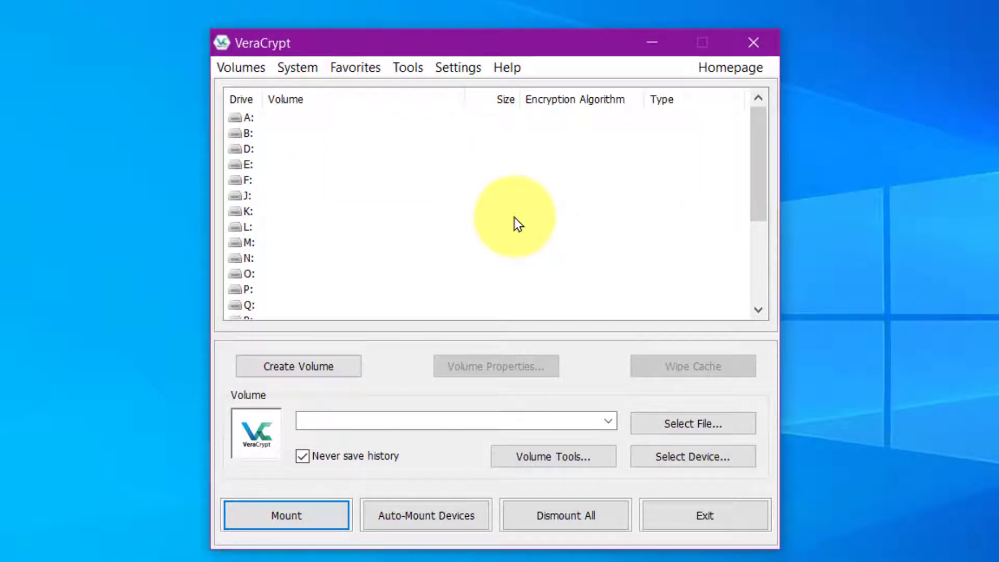
# Step: Mount Desktop\secret12 on drive M: with the hidden-volume password, giving 3.0 GiB Hidden
pyautogui.click(667, 426)
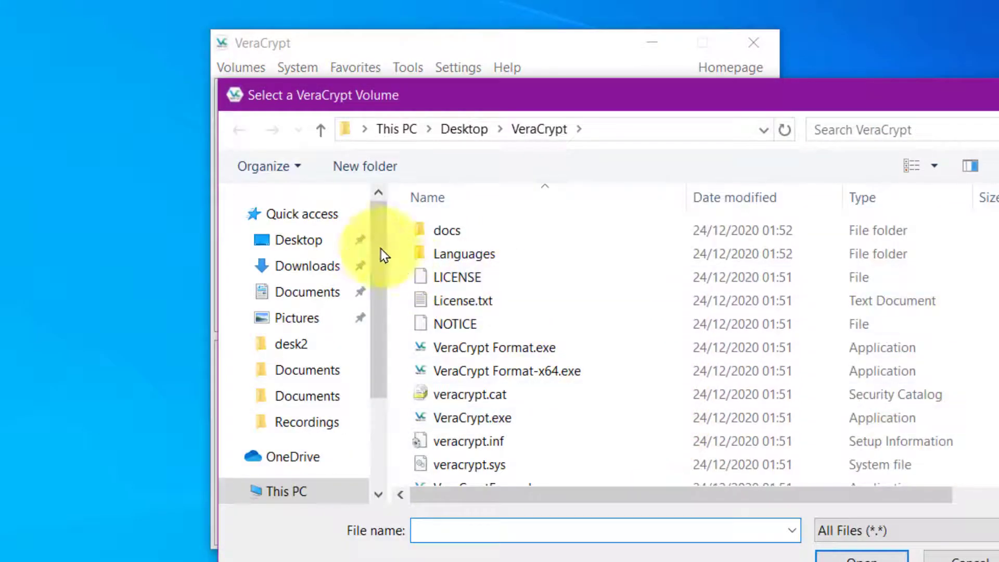
pyautogui.click(316, 235)
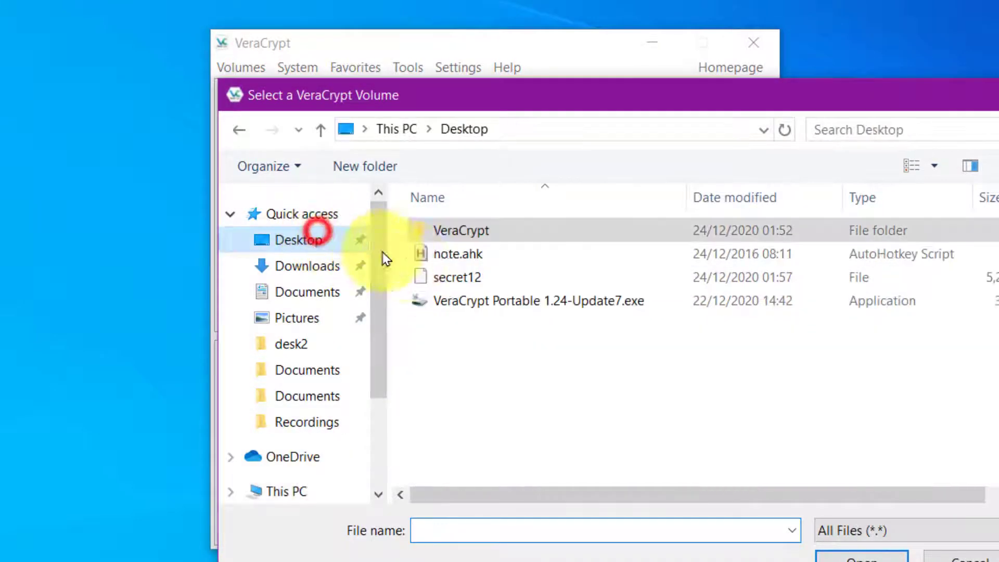
pyautogui.click(446, 279)
pyautogui.click(835, 554)
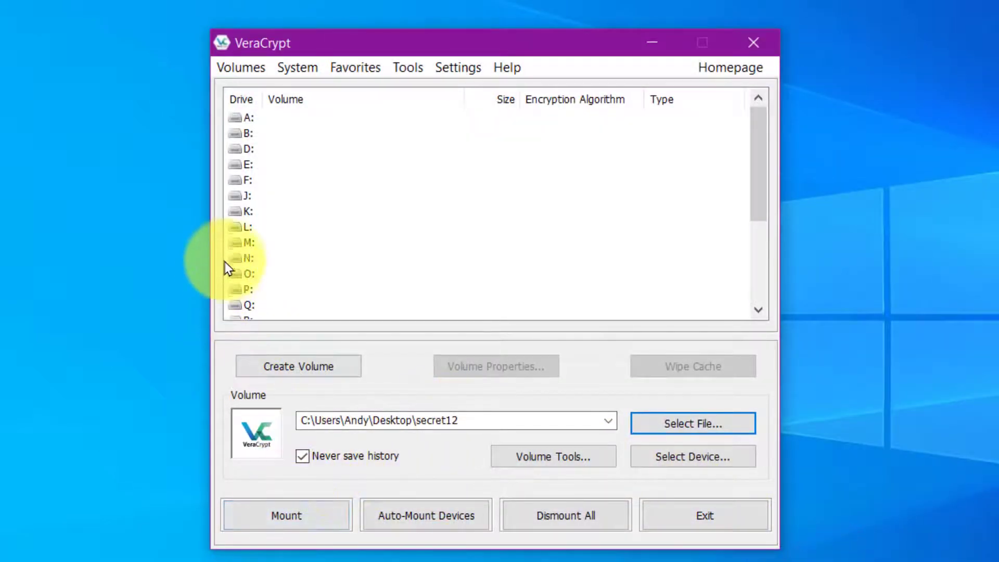
pyautogui.click(232, 242)
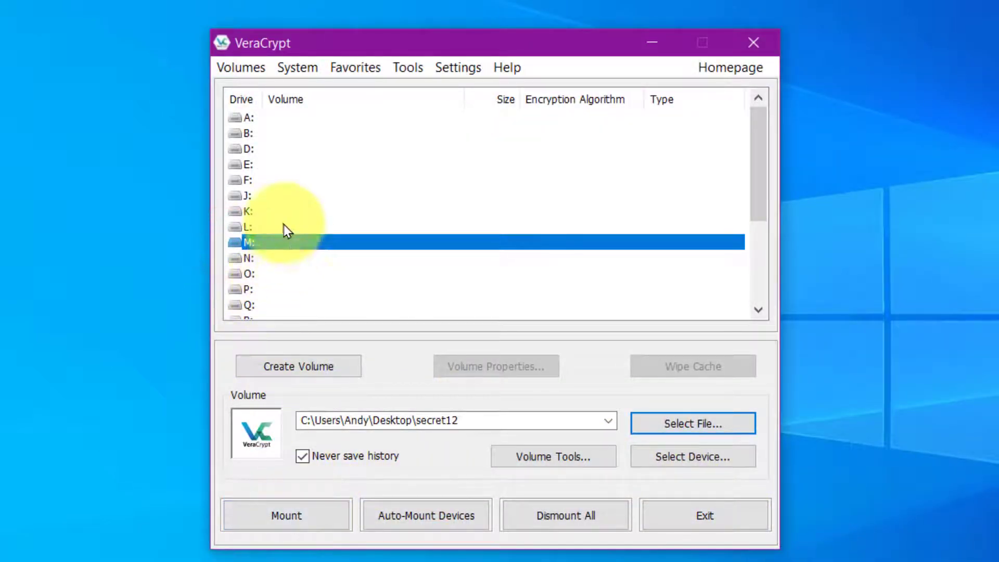
pyautogui.click(291, 518)
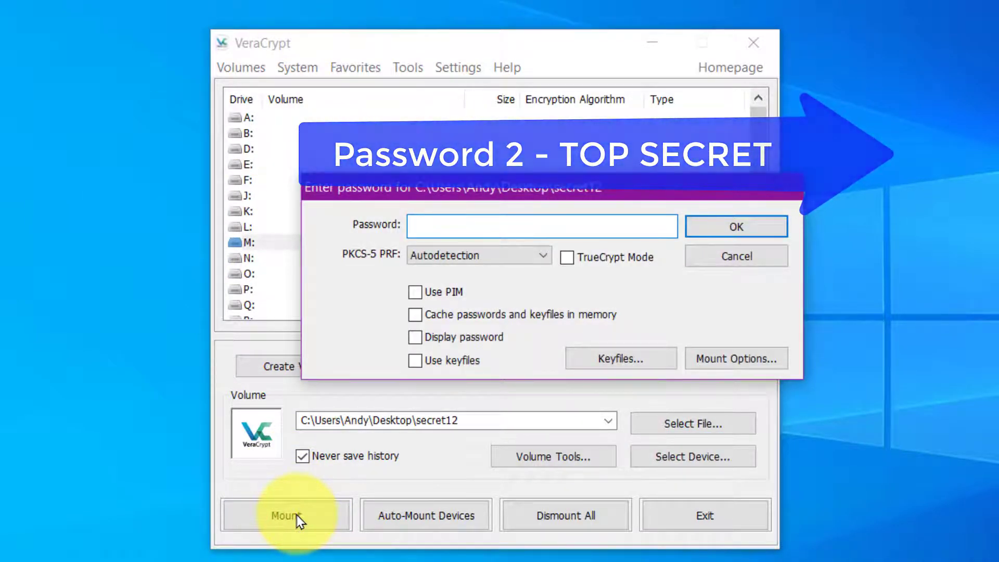
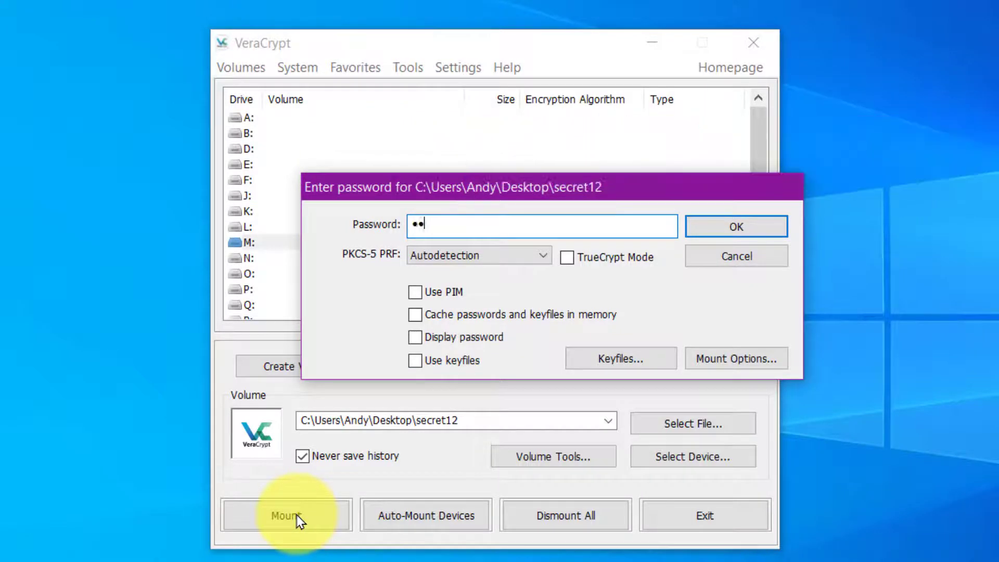
pyautogui.click(713, 228)
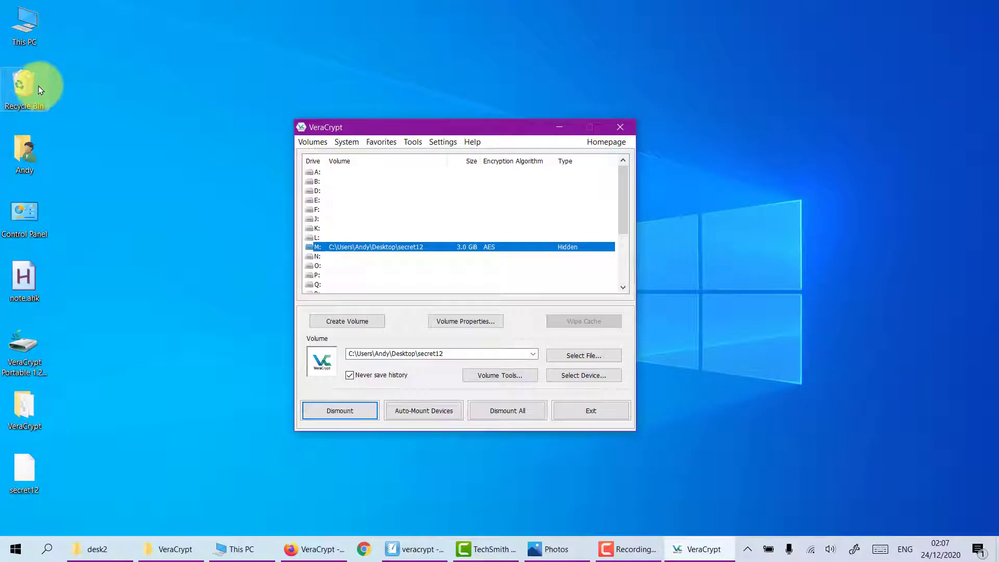
# Step: Open This PC and the newly mounted Local Disk (M:) drive
pyautogui.doubleClick(25, 36)
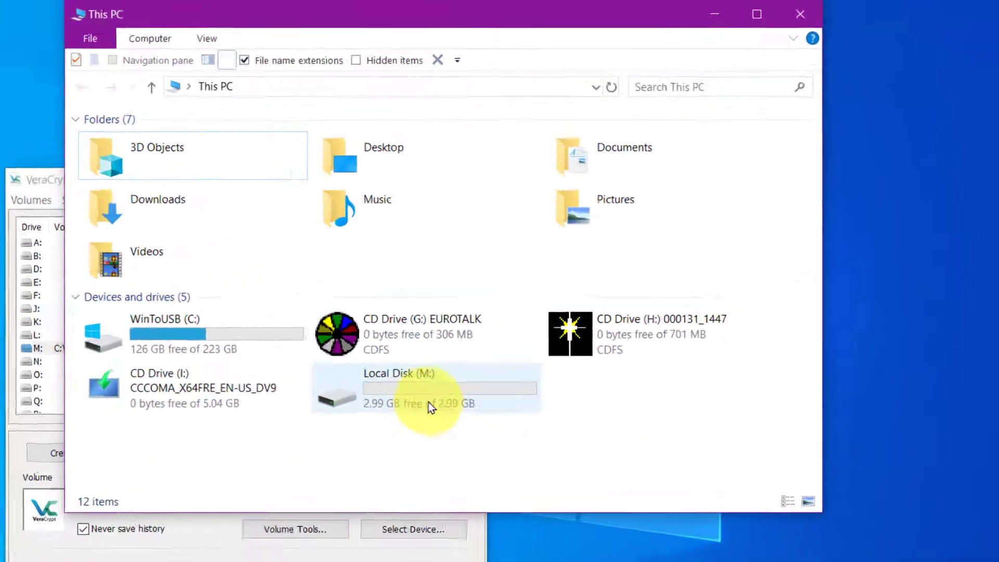
pyautogui.moveTo(572, 301)
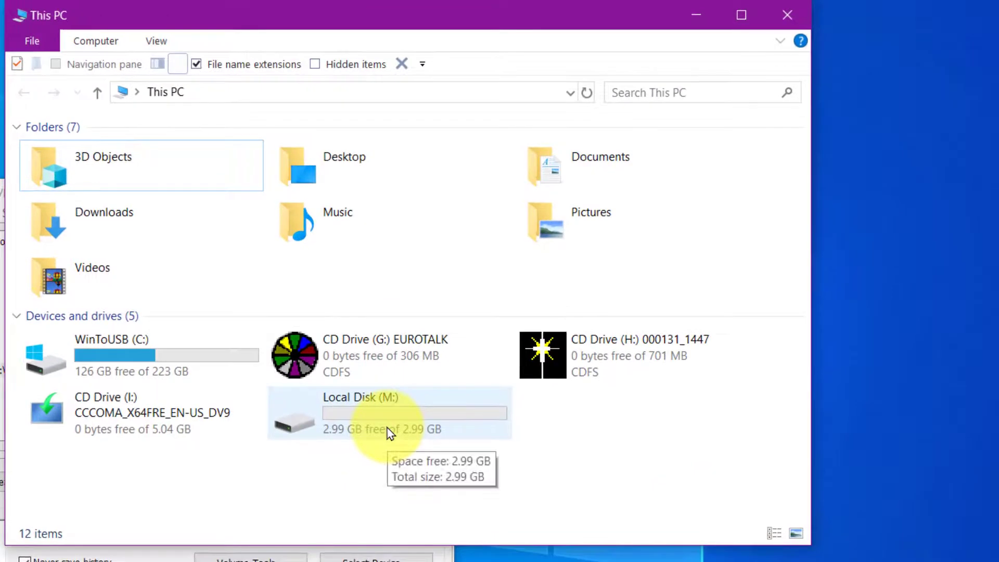
pyautogui.doubleClick(388, 430)
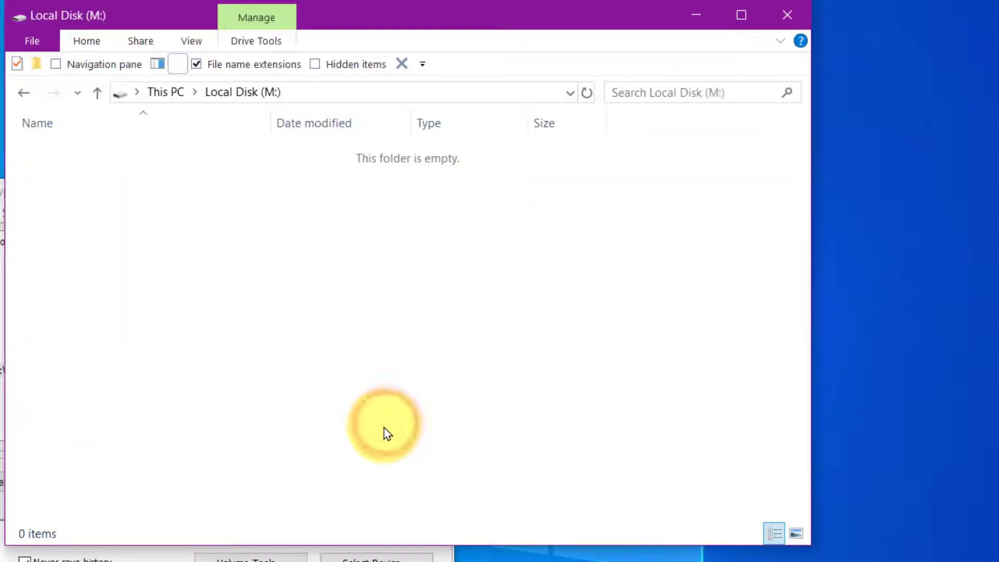
pyautogui.click(392, 21)
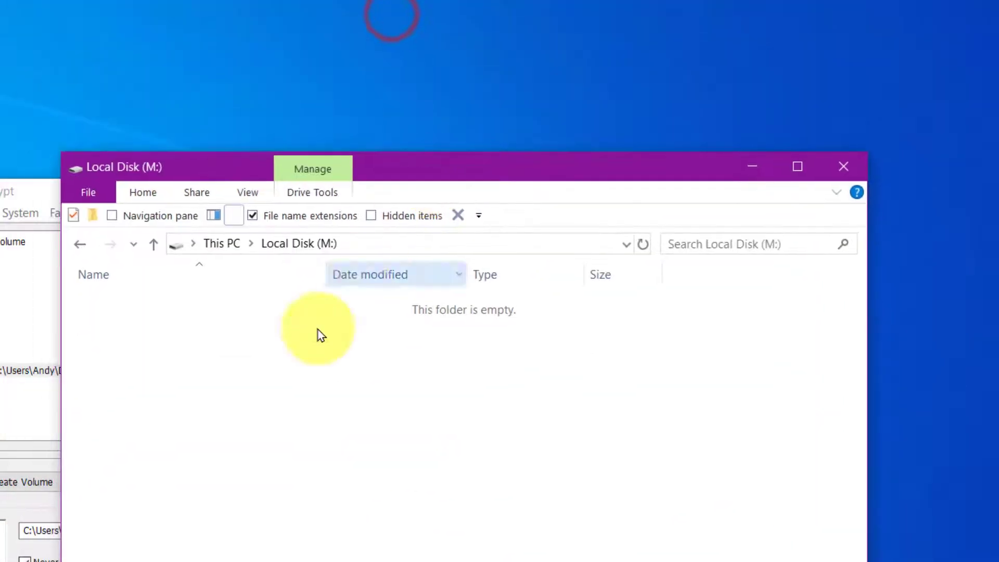
# Step: Copy all nine Cutting Edge items onto M:, then confirm 1.06 GB free in This PC
pyautogui.moveTo(598, 528); pyautogui.dragTo(482, 307)
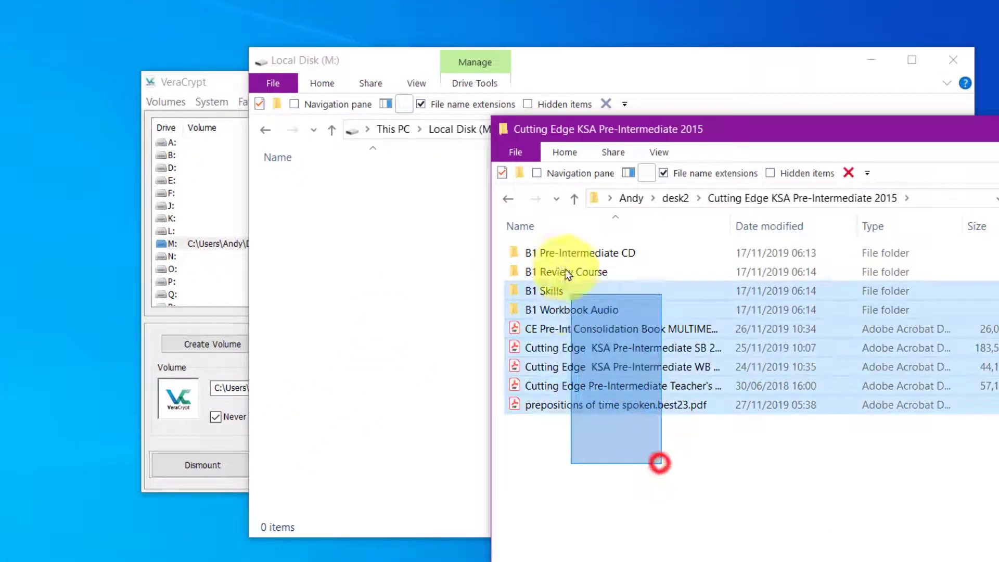
pyautogui.moveTo(548, 250); pyautogui.dragTo(548, 250)
pyautogui.moveTo(553, 325); pyautogui.dragTo(361, 260)
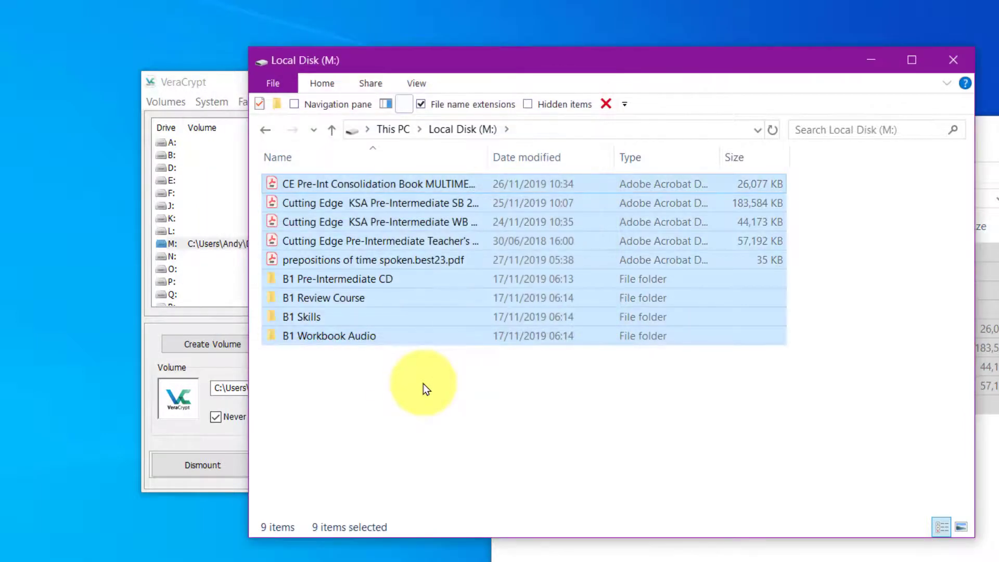
pyautogui.hotkey('alt', 'Up')
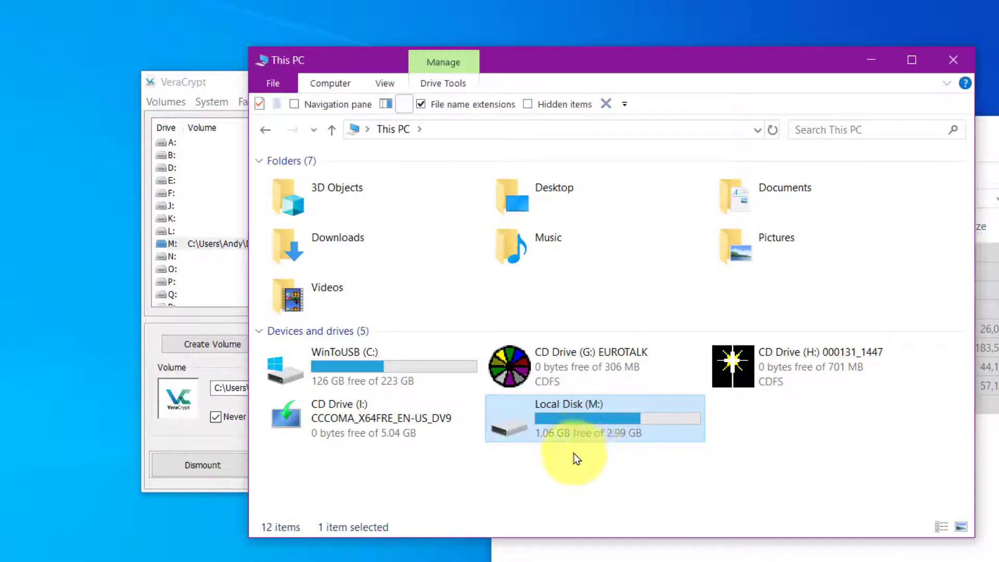
pyautogui.moveTo(594, 457)
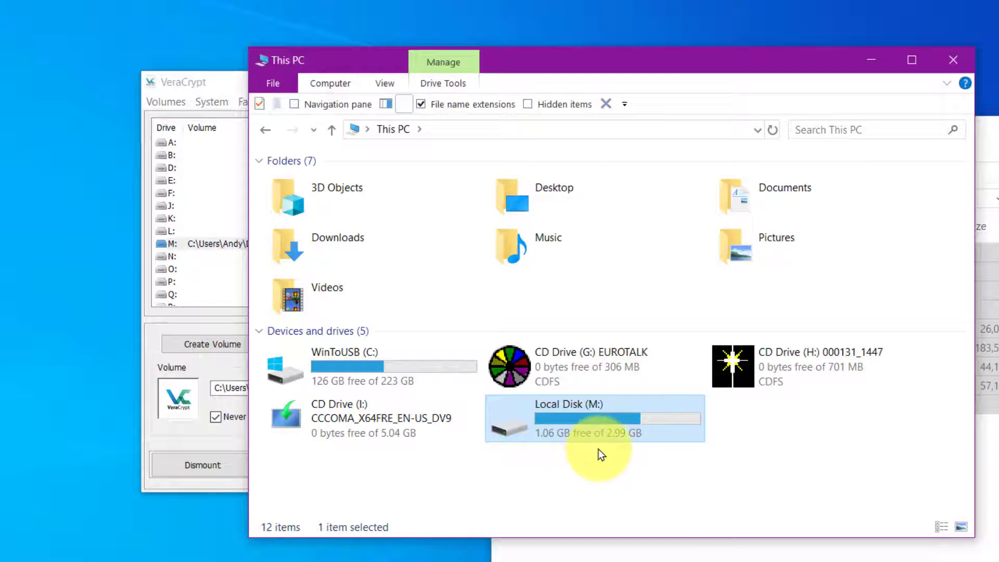
pyautogui.moveTo(580, 435)
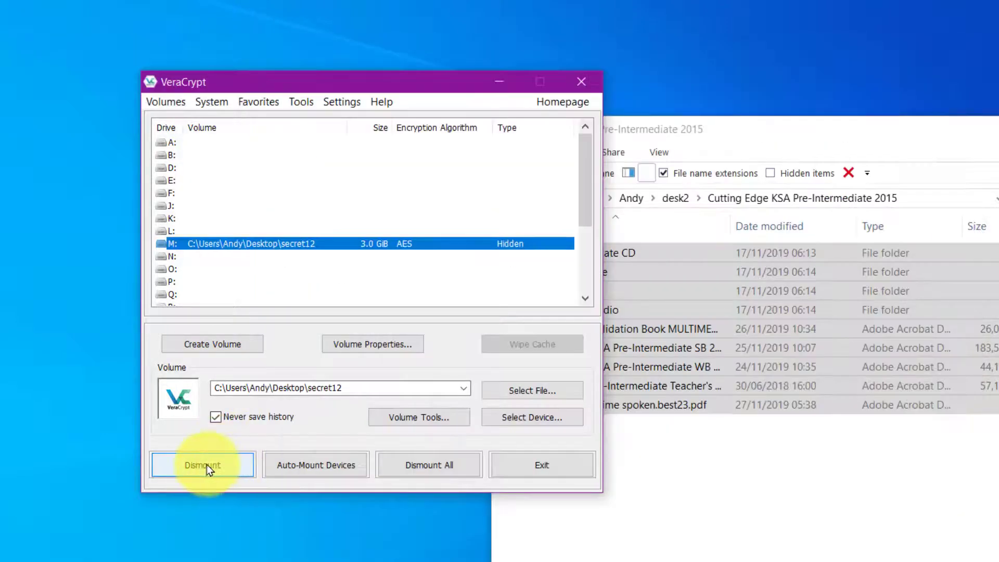
# Step: Dismount the hidden volume and remount secret12 on M: with the outer-volume password as 5.0 GiB Normal
pyautogui.click(207, 466)
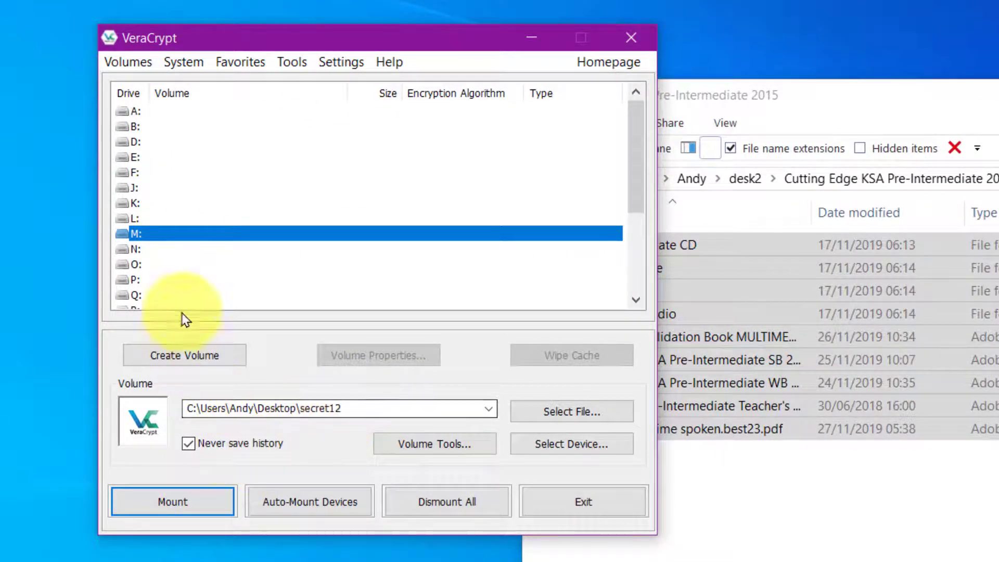
pyautogui.click(181, 502)
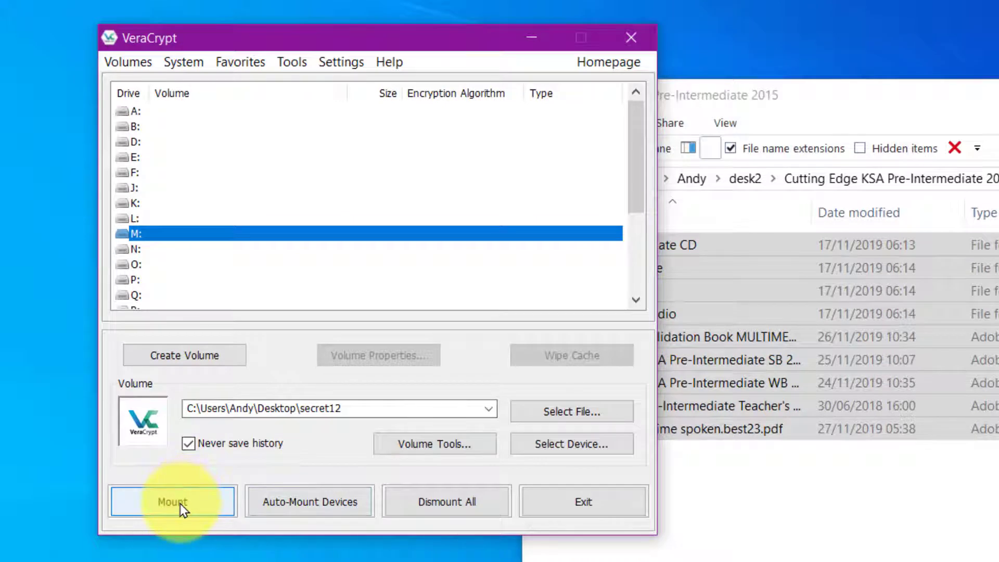
pyautogui.doubleClick(307, 410)
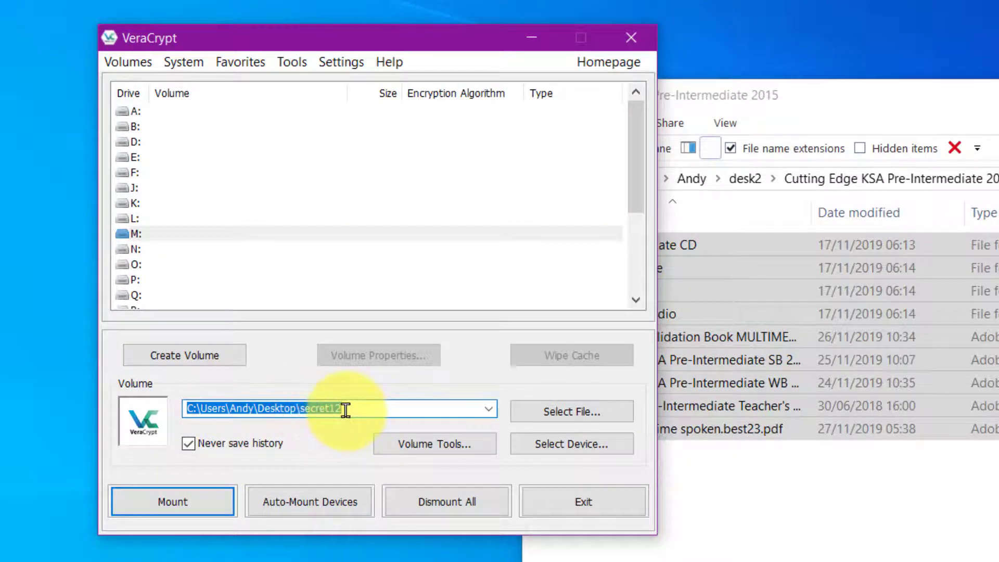
pyautogui.click(131, 234)
pyautogui.click(167, 514)
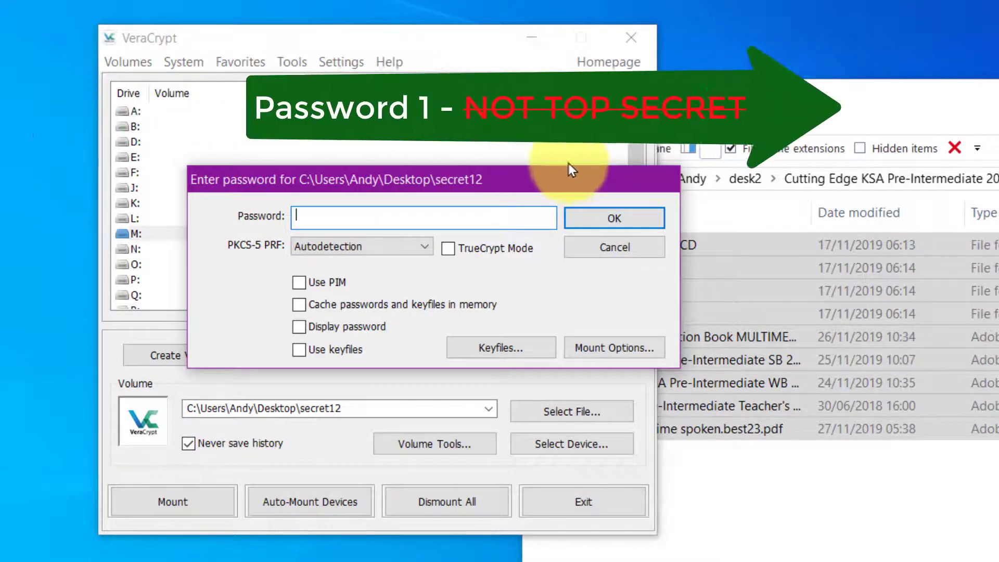
pyautogui.click(597, 218)
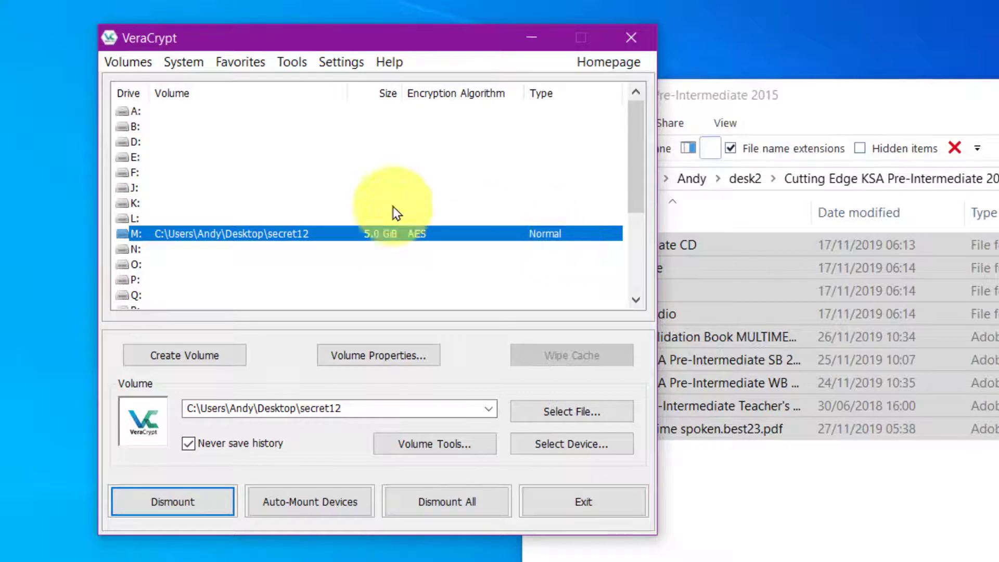
pyautogui.press('super+e')
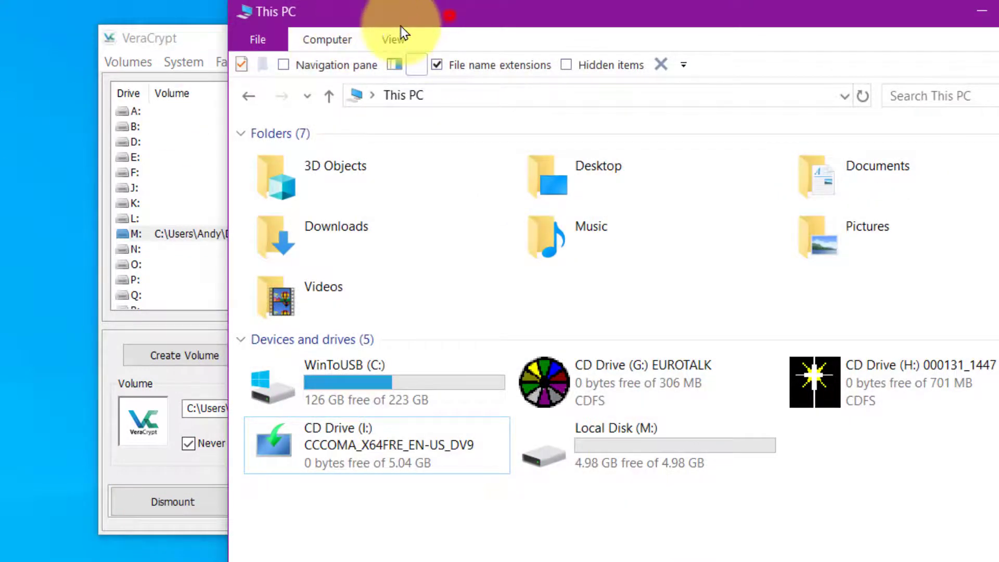
pyautogui.moveTo(451, 21); pyautogui.dragTo(277, 9)
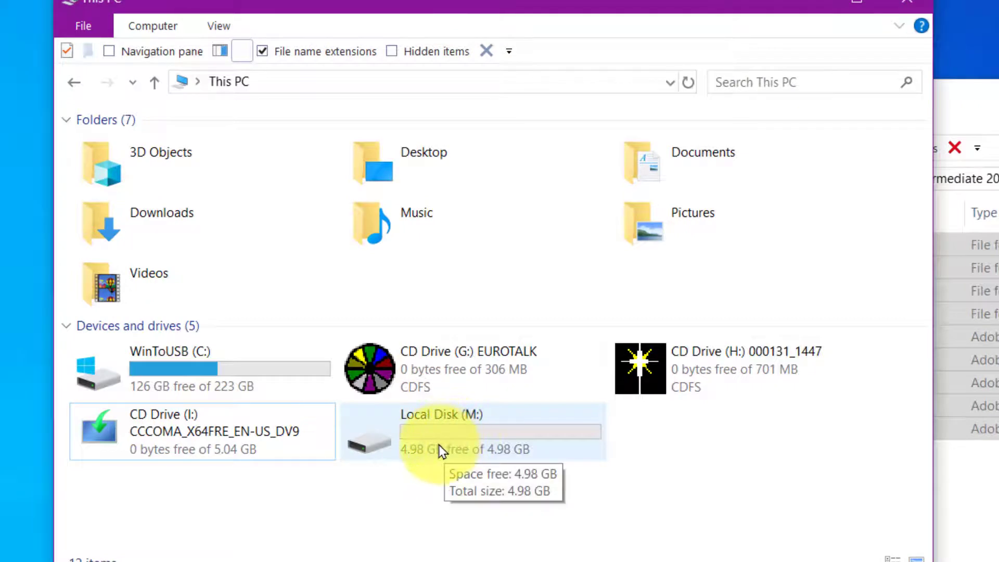
pyautogui.doubleClick(469, 441)
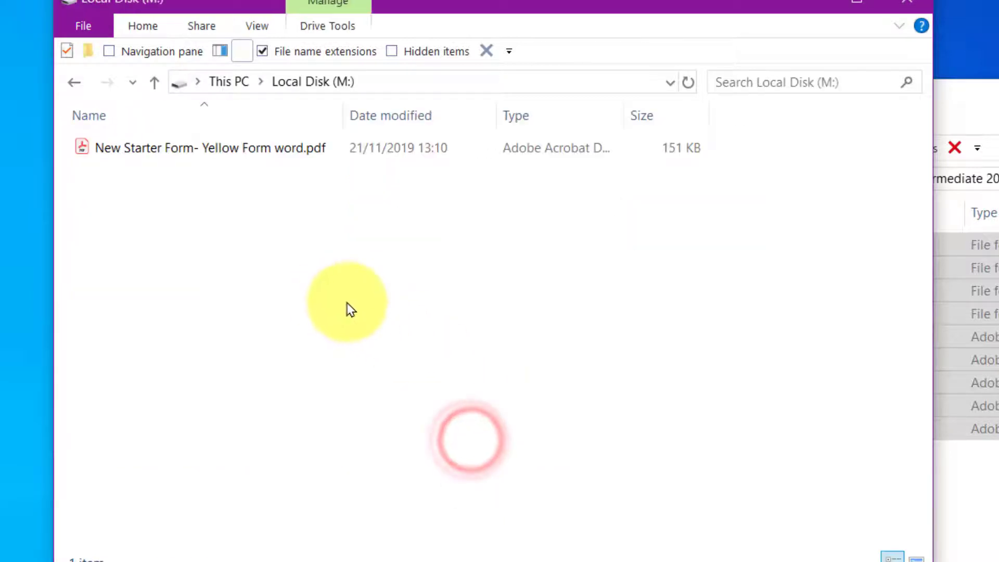
pyautogui.click(189, 150)
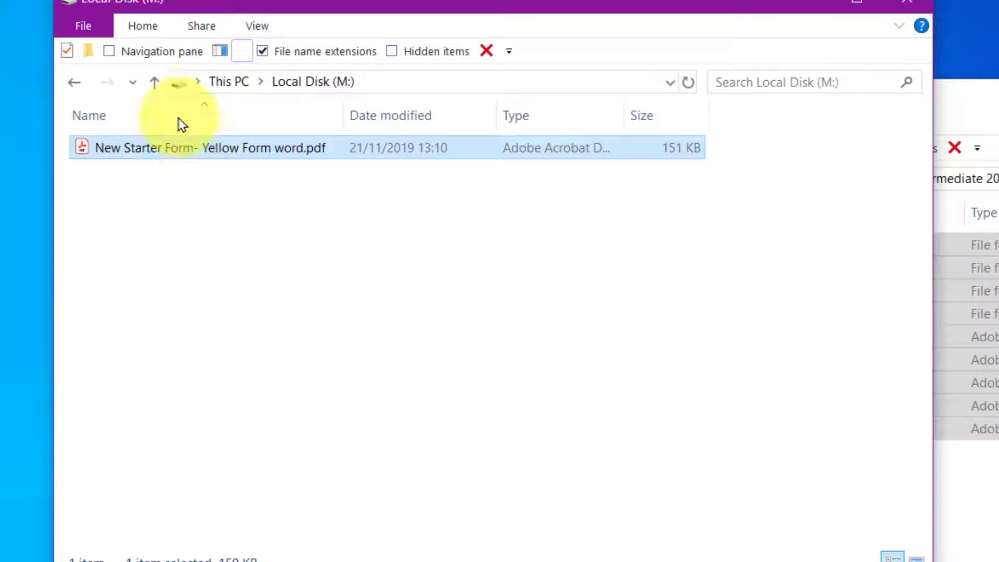
pyautogui.click(153, 81)
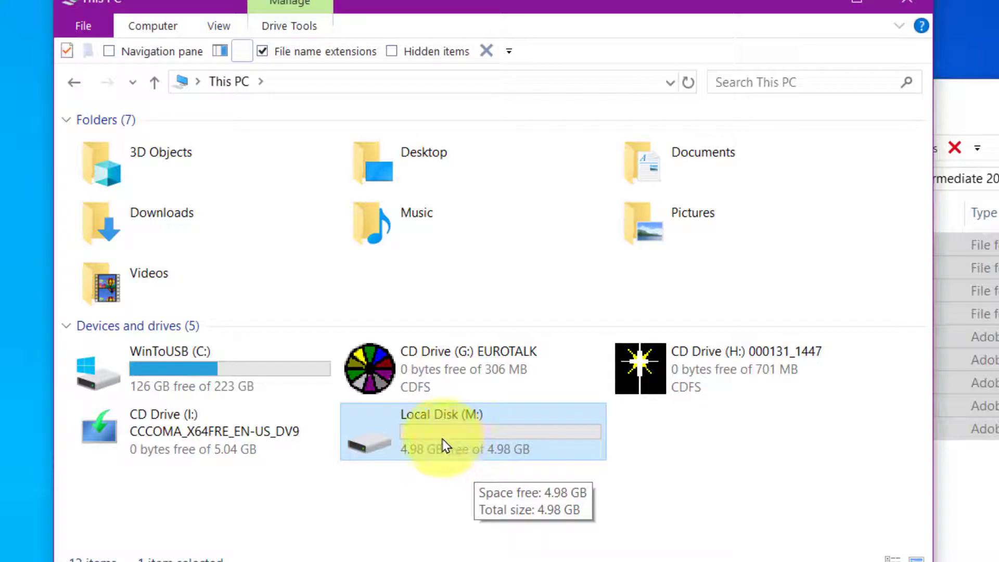
pyautogui.doubleClick(443, 443)
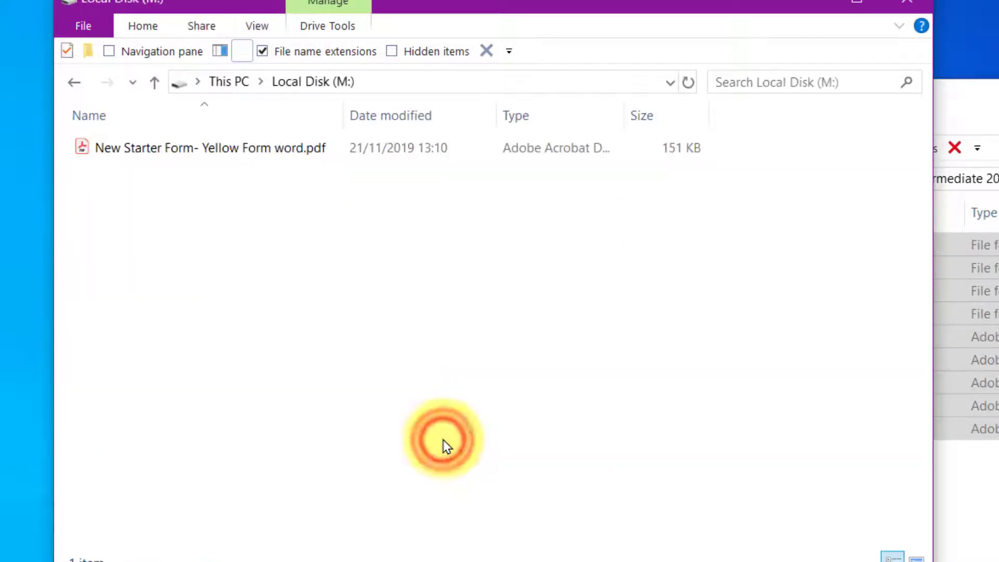
pyautogui.click(153, 82)
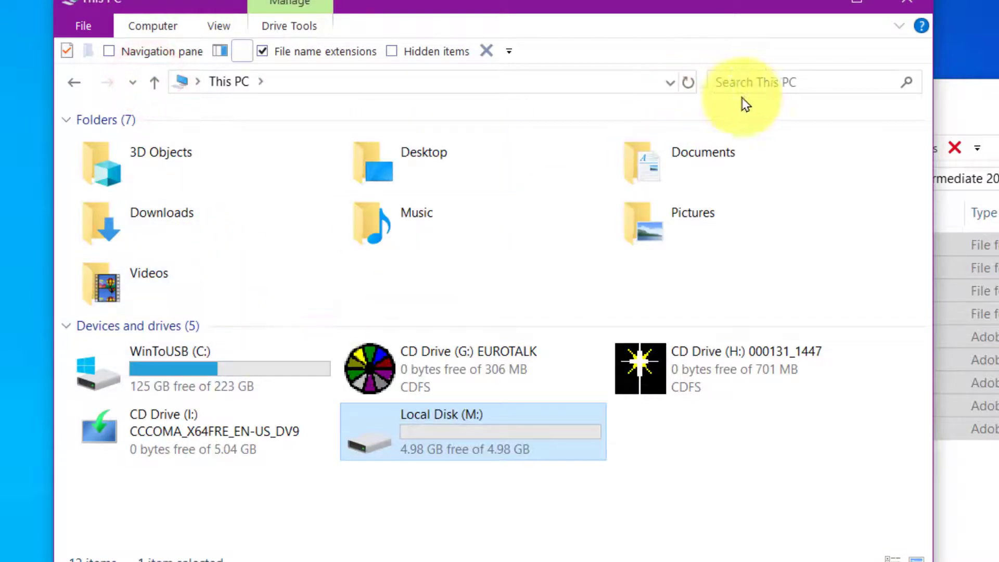
# Step: Dismount M: and remount secret12 with the hidden-volume password, now 3.0 GiB AES Hidden
pyautogui.click(811, 6)
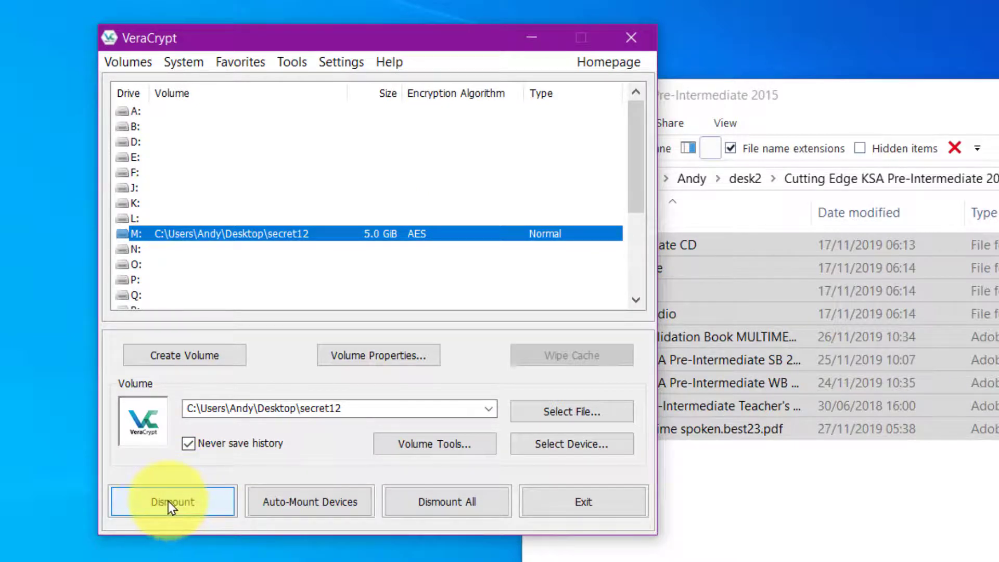
pyautogui.click(185, 506)
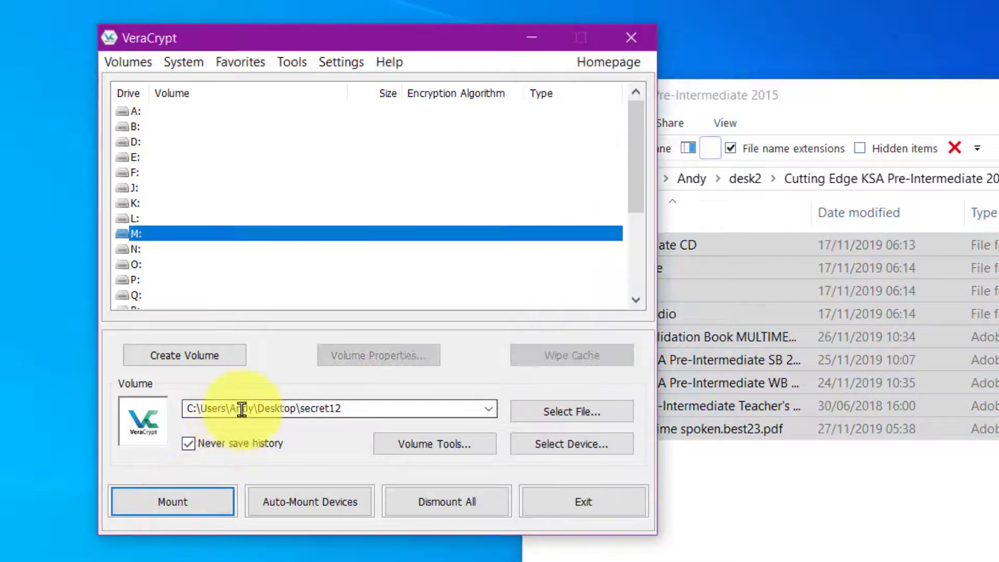
pyautogui.click(166, 502)
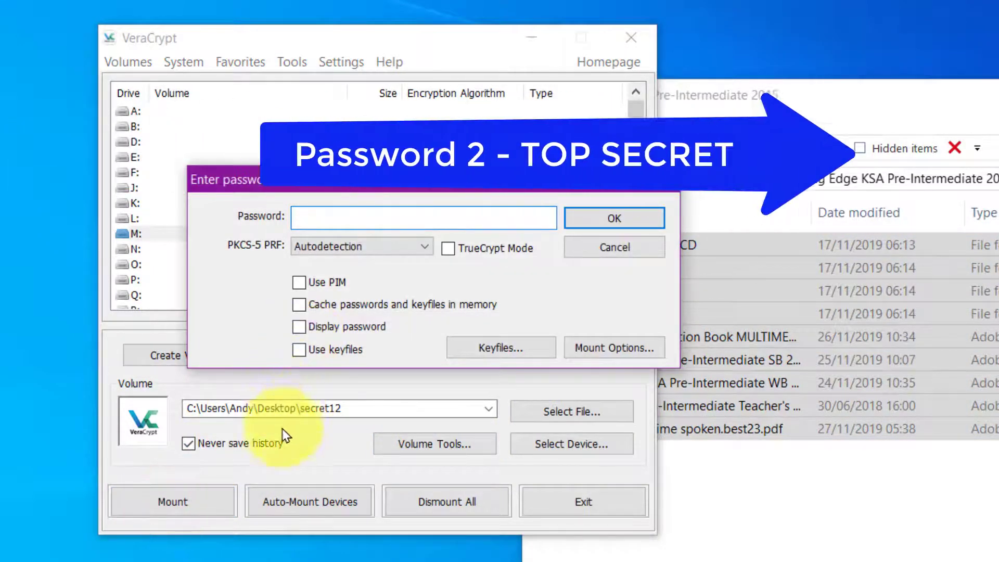
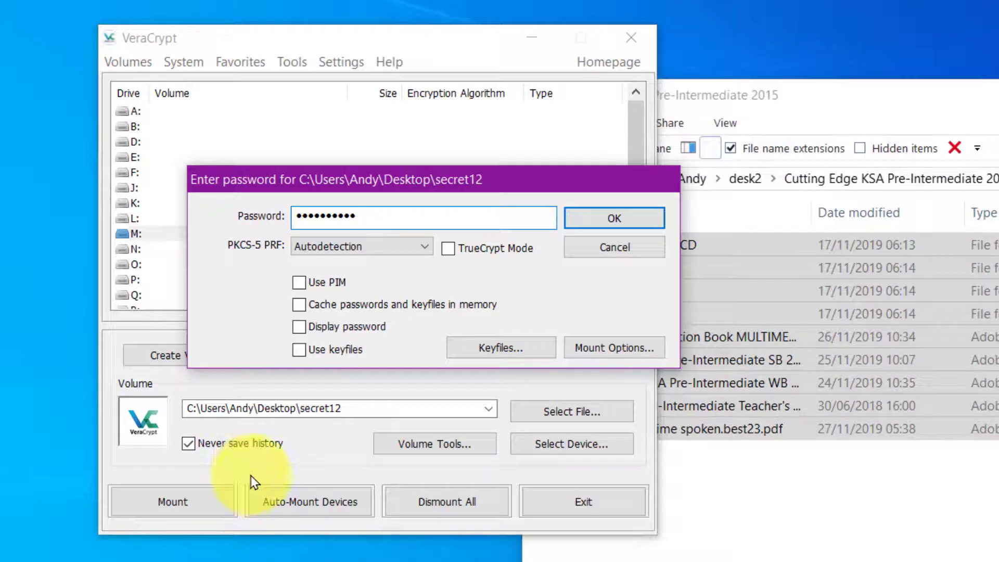
pyautogui.click(603, 217)
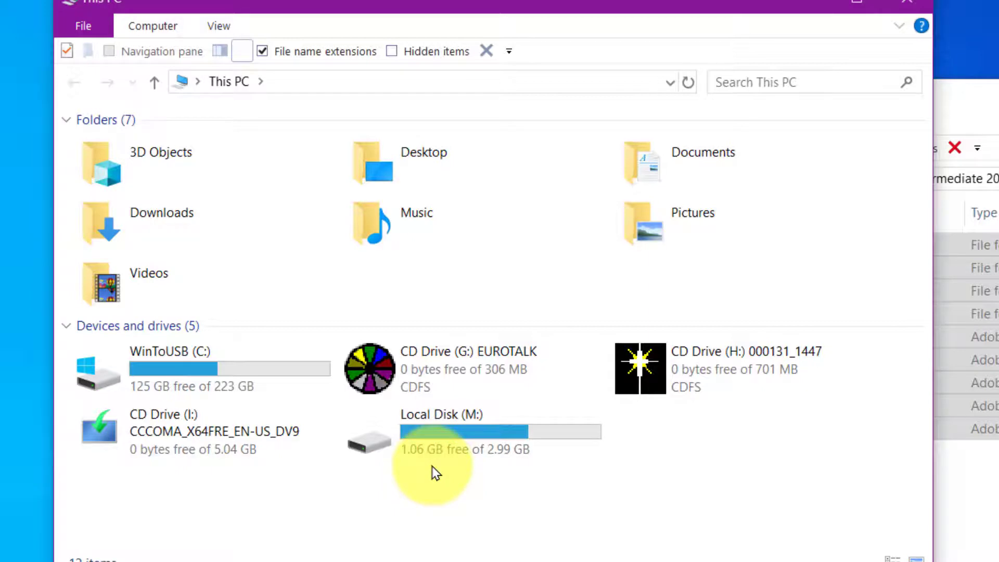
# Step: Open Local Disk (M:) to view the four B1 folders and five Cutting Edge PDFs
pyautogui.doubleClick(492, 452)
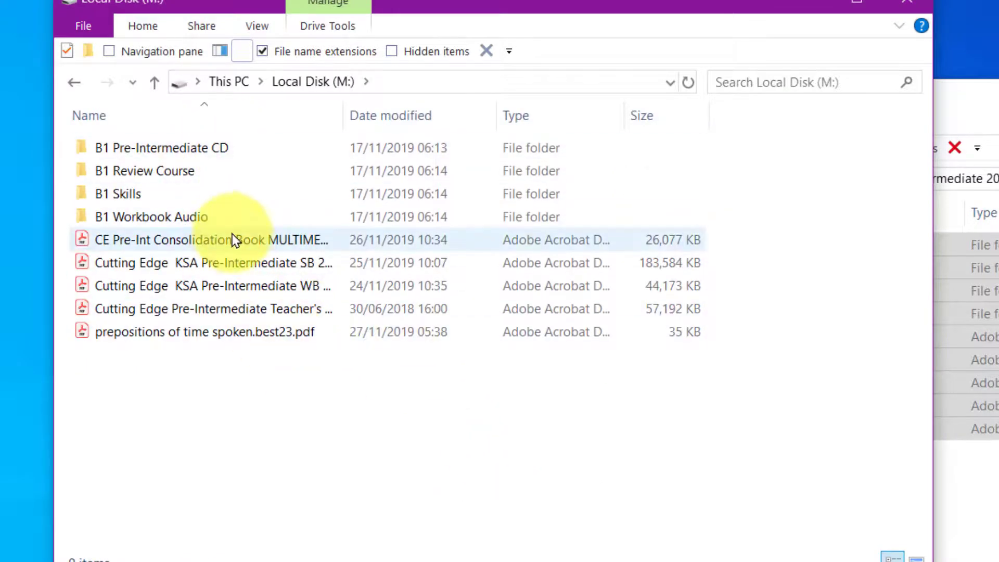
# Step: Close the M: window, dismount the hidden volume, quit VeraCrypt, and place the VeraCrypt and secret12 icons at top
pyautogui.click(906, 3)
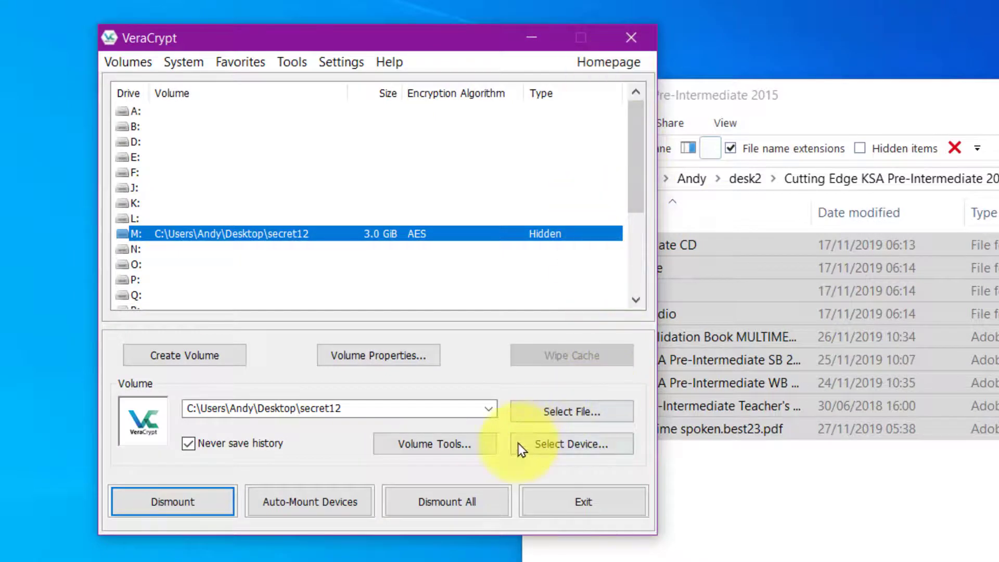
pyautogui.click(193, 504)
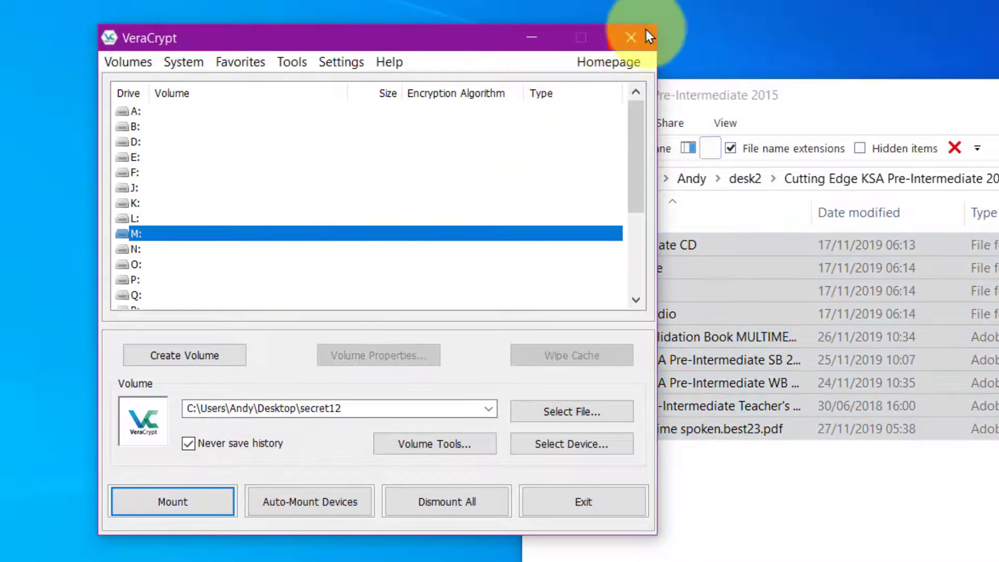
pyautogui.click(638, 33)
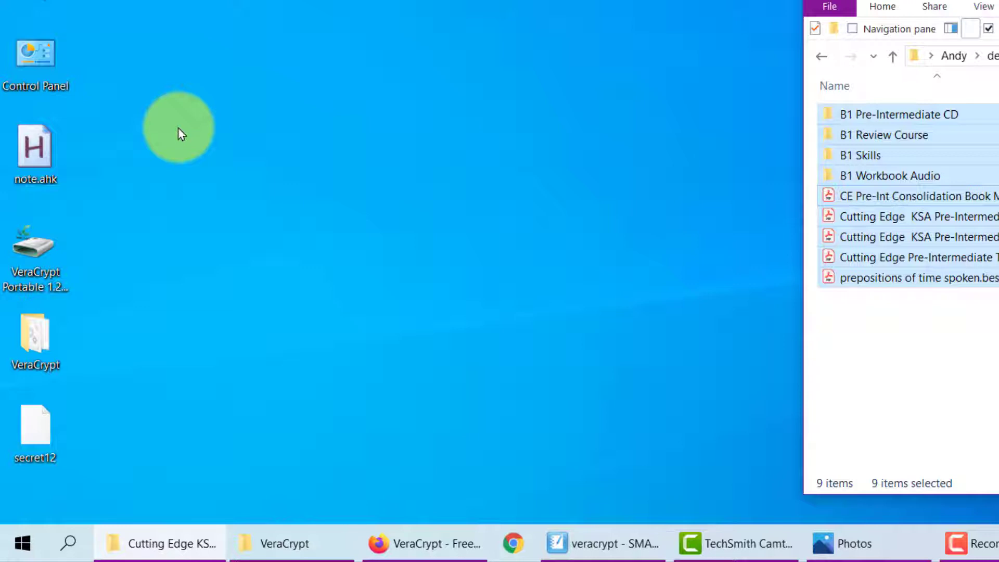
pyautogui.moveTo(24, 336); pyautogui.dragTo(194, 54)
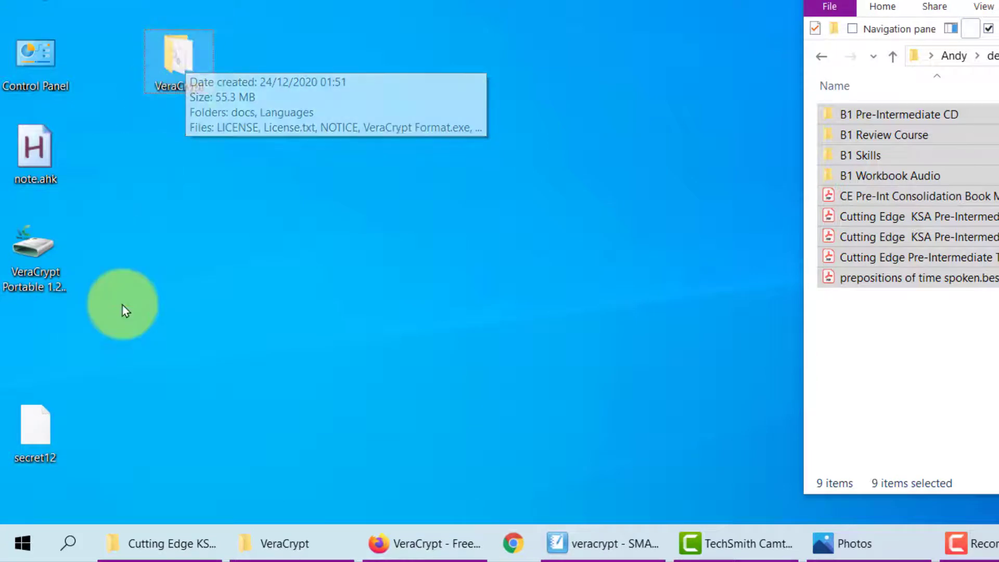
pyautogui.moveTo(27, 430); pyautogui.dragTo(163, 164)
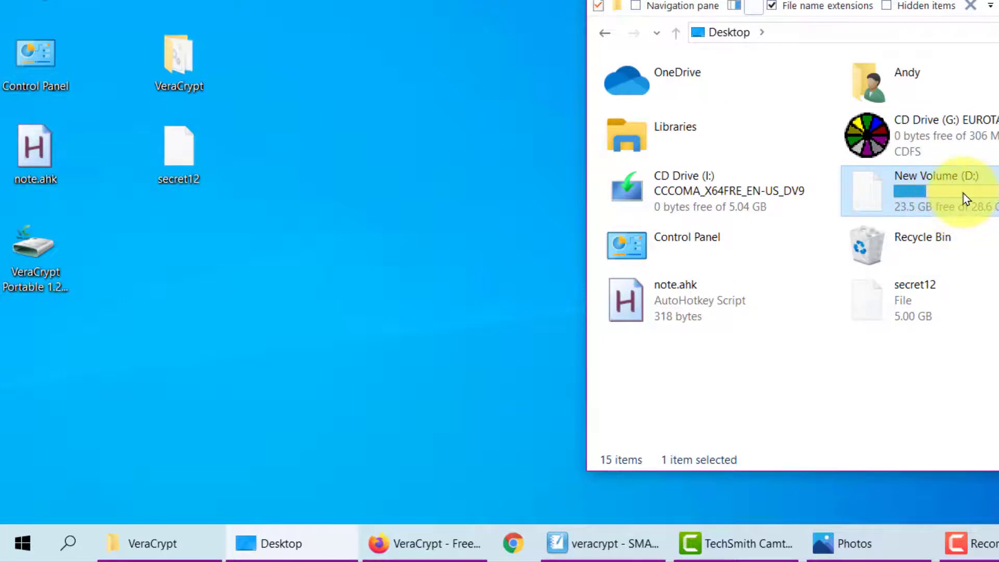
# Step: Open New Volume (D:), look inside its VeraCrypt folder, and return to the drive root
pyautogui.moveTo(962, 199)
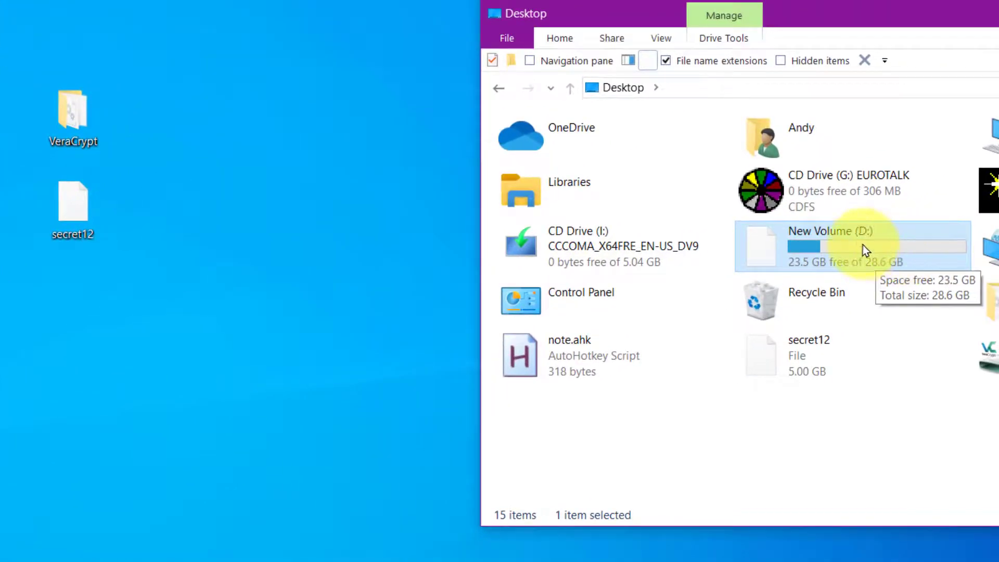
pyautogui.doubleClick(863, 243)
pyautogui.click(542, 151)
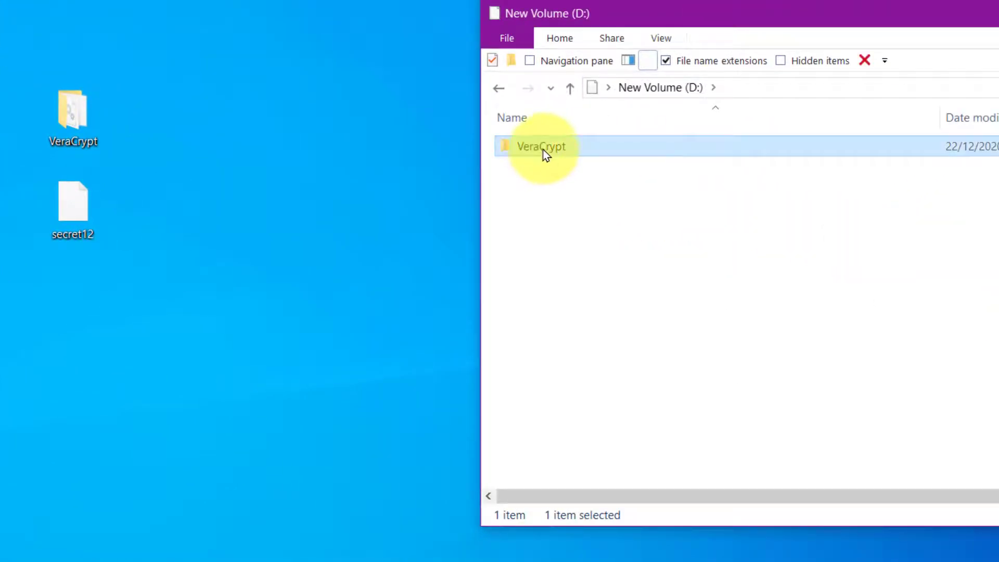
pyautogui.doubleClick(542, 149)
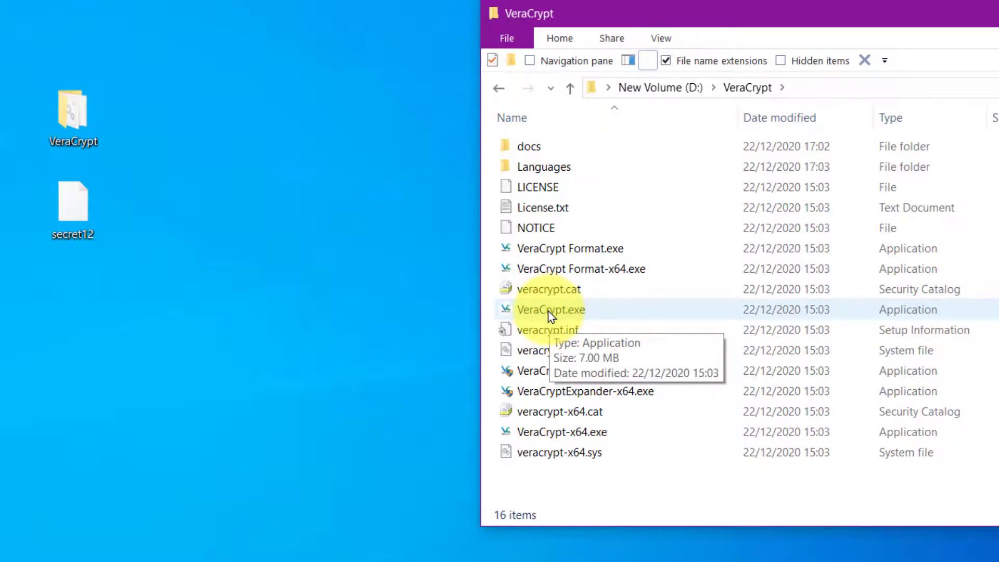
pyautogui.click(570, 88)
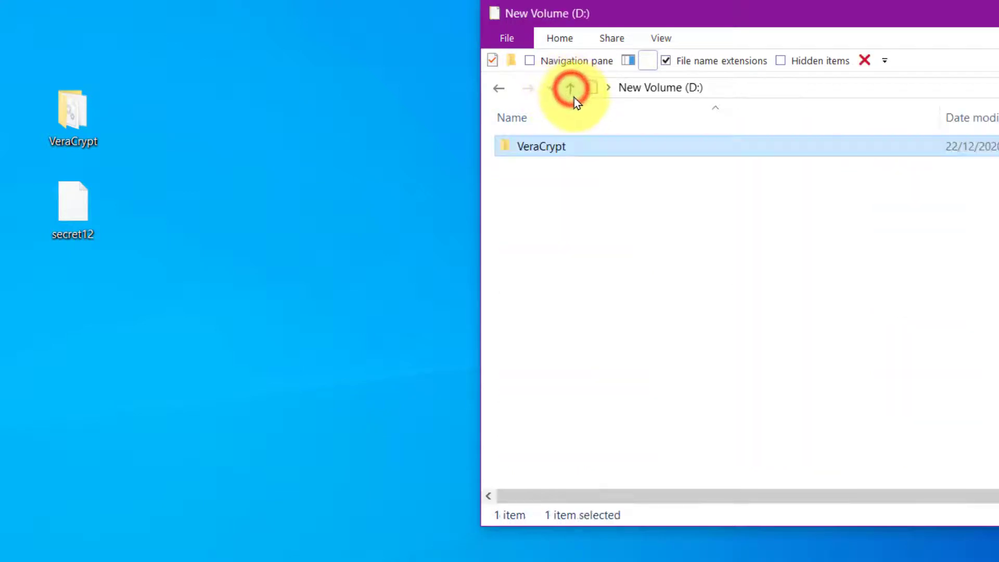
# Step: Show hidden items to confirm securefiles3 is there, then hide them again
pyautogui.click(780, 61)
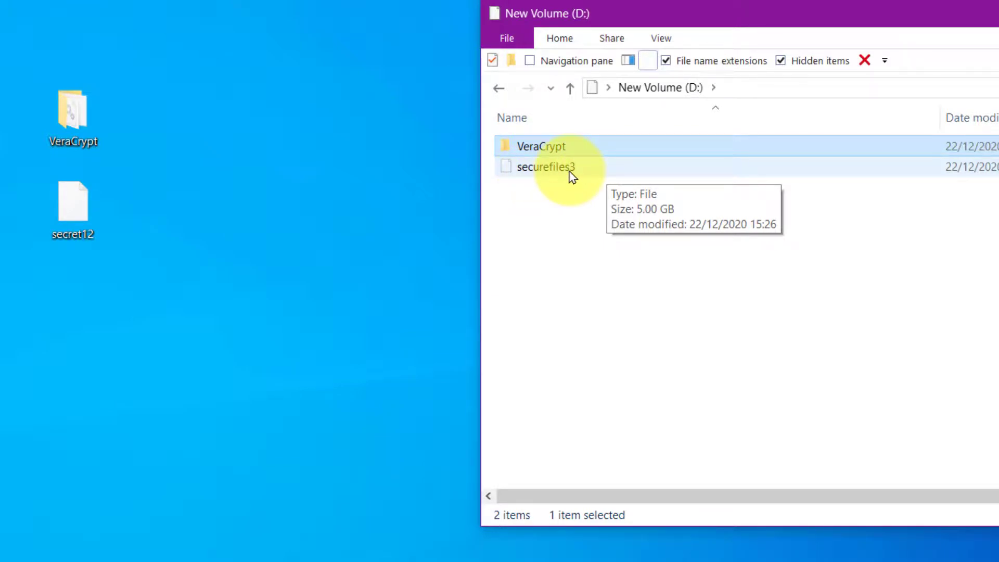
pyautogui.hotkey('alt', 'v')
pyautogui.press('h')
pyautogui.press('h')
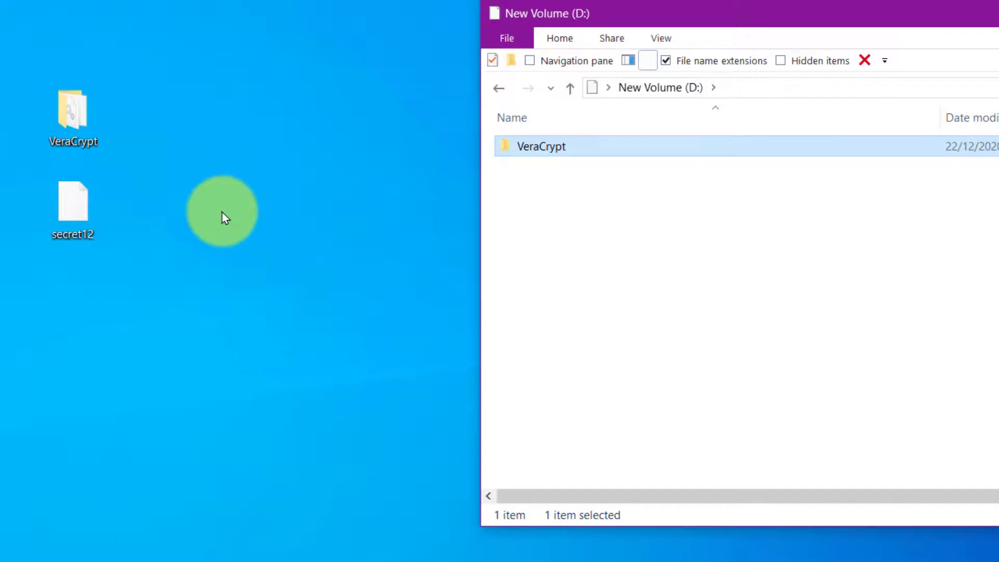
# Step: Tick the Hidden attribute in secret12's Properties and apply it with OK
pyautogui.rightClick(74, 212)
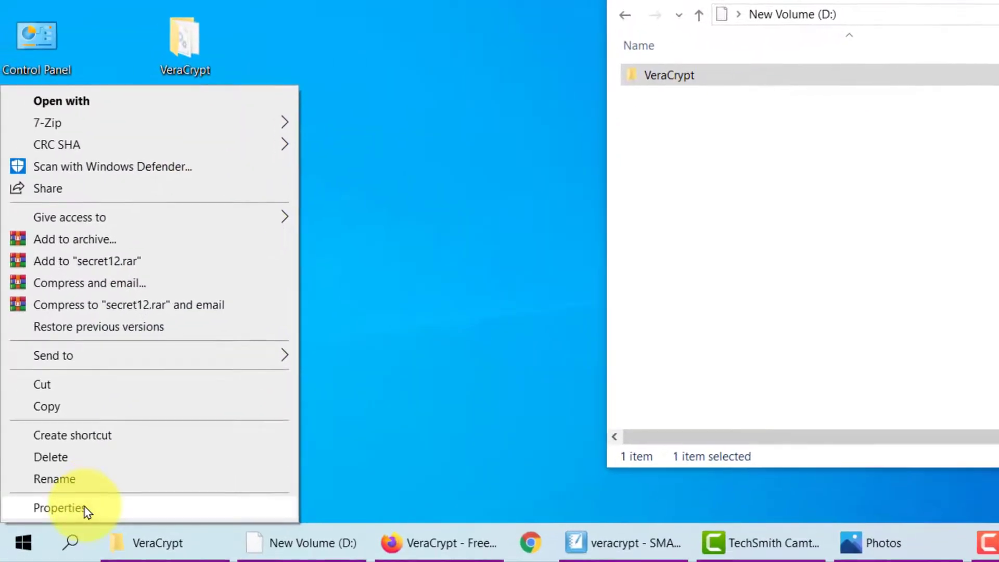
pyautogui.click(83, 507)
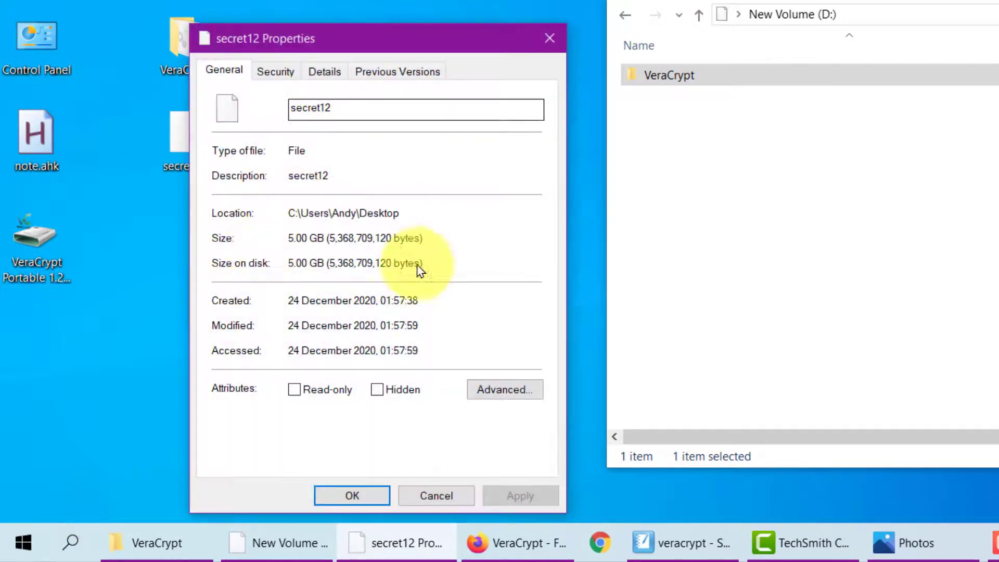
pyautogui.click(377, 391)
pyautogui.click(515, 495)
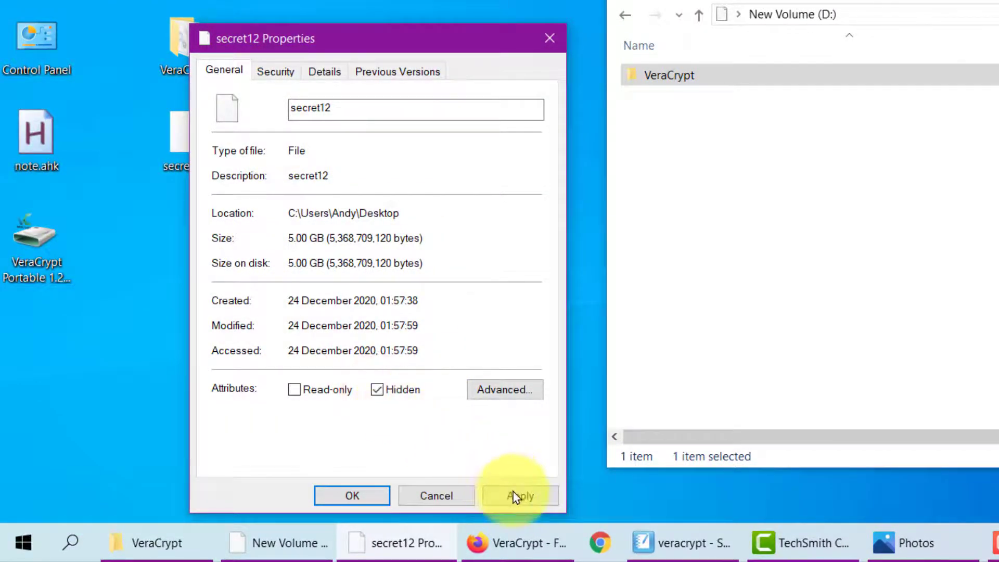
pyautogui.moveTo(403, 41)
pyautogui.mouseDown()
pyautogui.moveTo(461, 1)
pyautogui.moveTo(402, 39)
pyautogui.mouseUp()
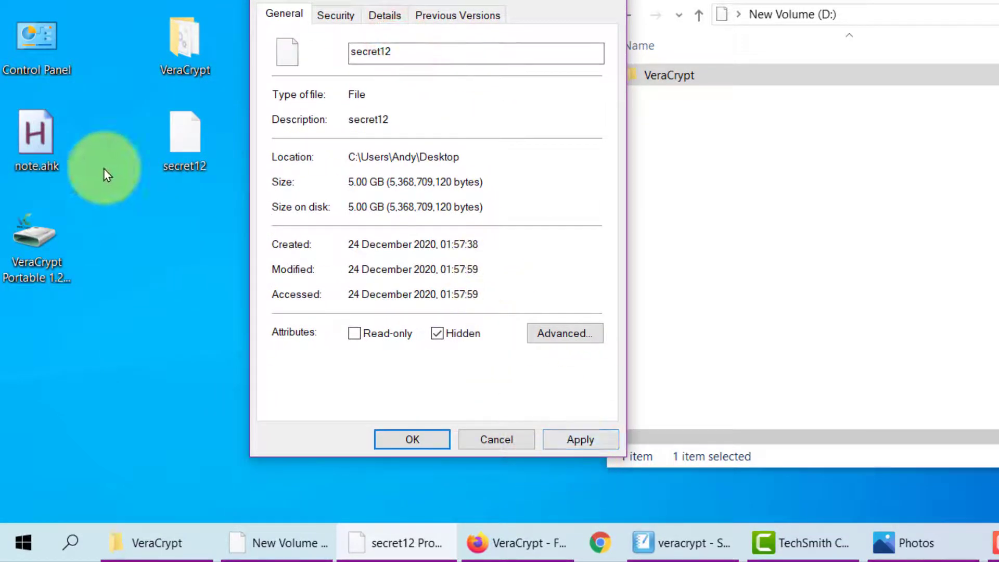
pyautogui.click(566, 439)
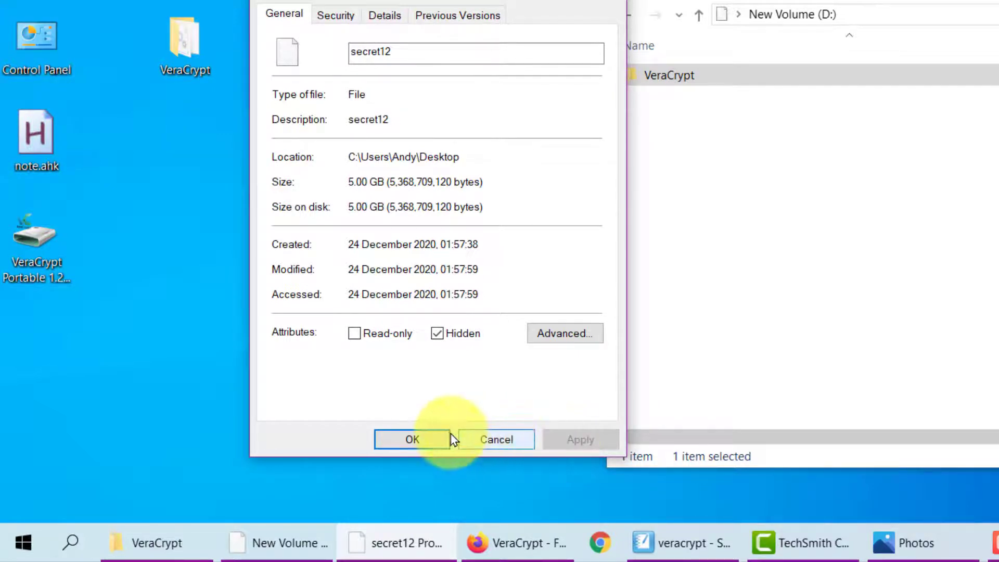
pyautogui.click(416, 439)
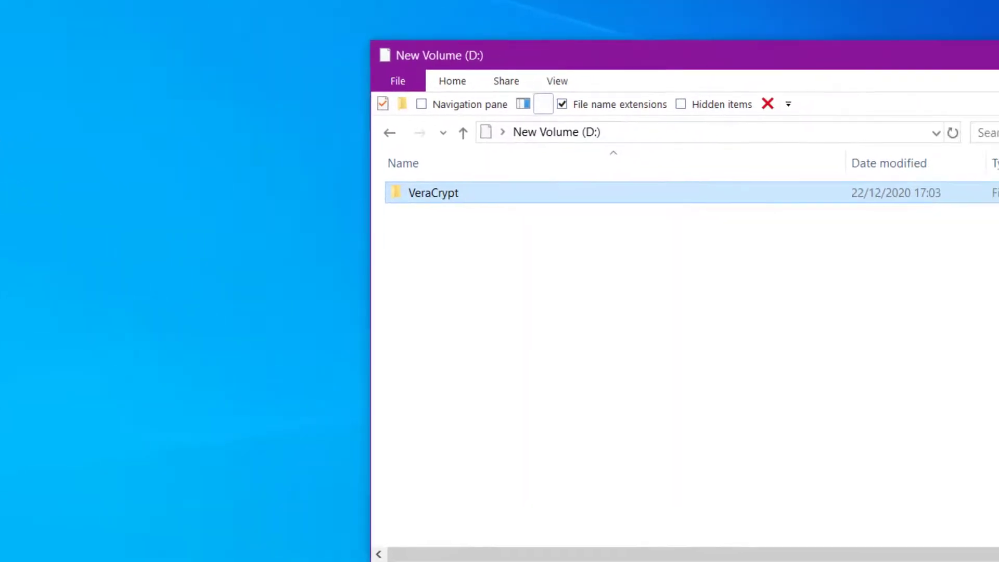
# Step: Enable Hidden items in the View ribbon so securefiles3 appears next to the VeraCrypt folder
pyautogui.click(953, 68)
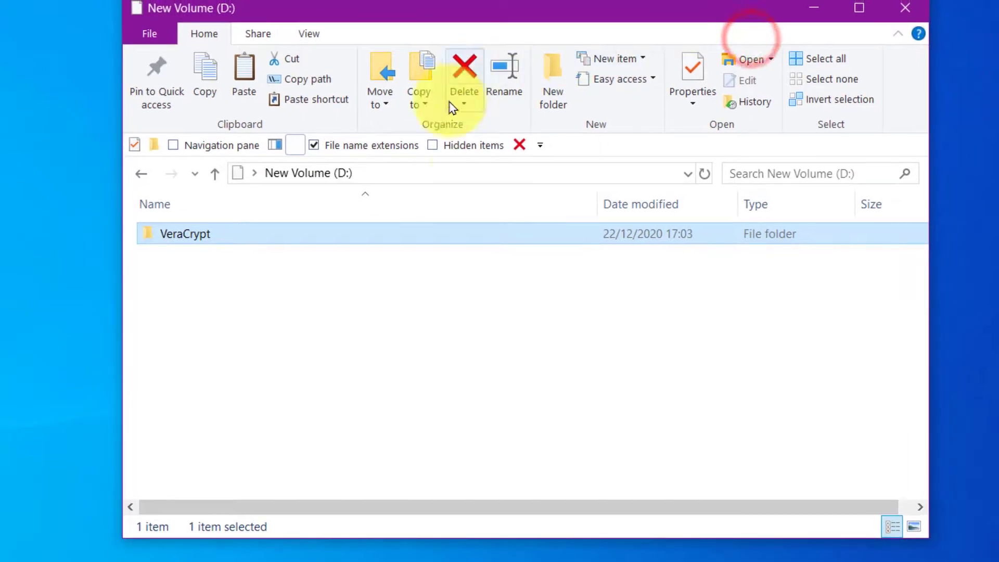
pyautogui.click(894, 33)
pyautogui.click(894, 33)
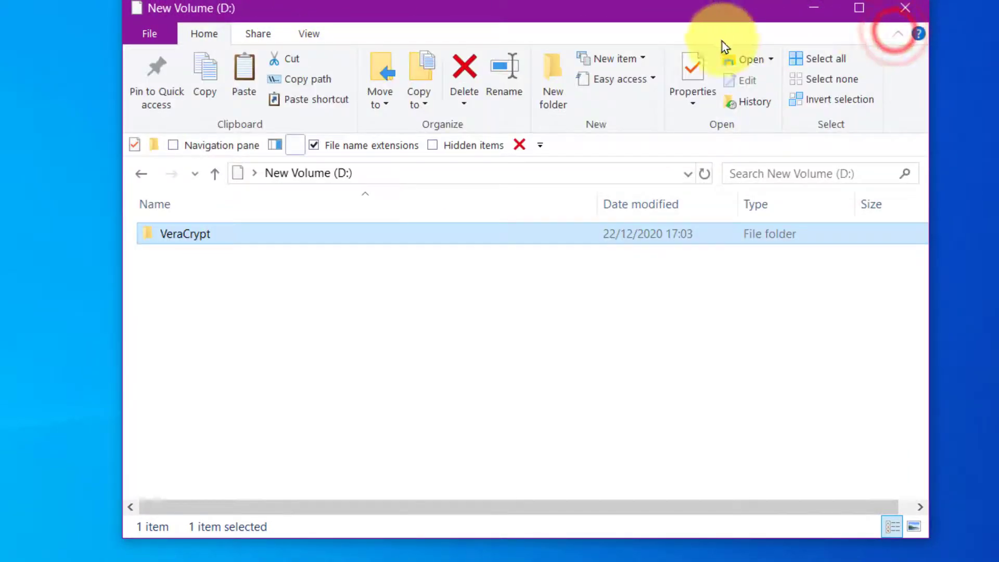
pyautogui.click(304, 34)
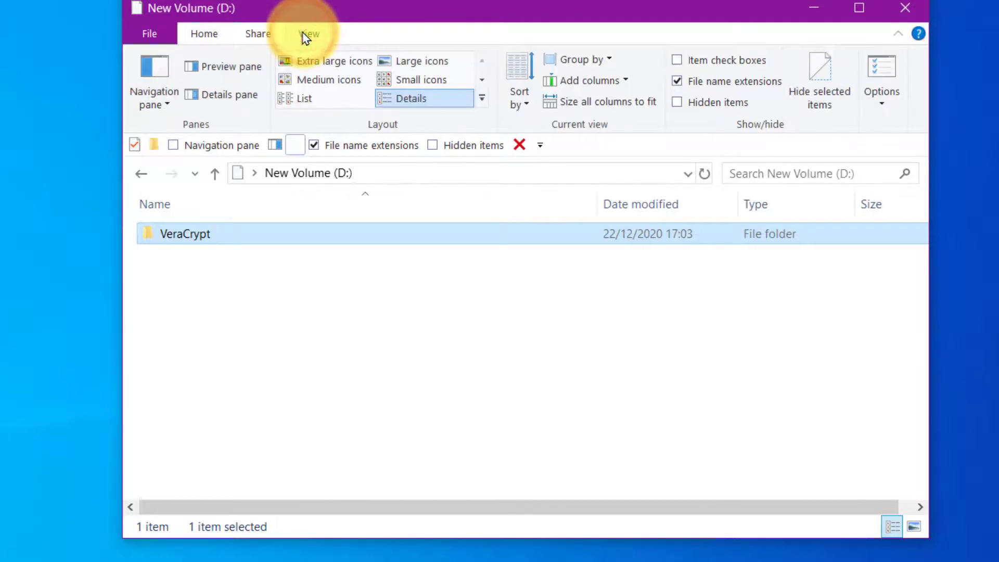
pyautogui.rightClick(701, 105)
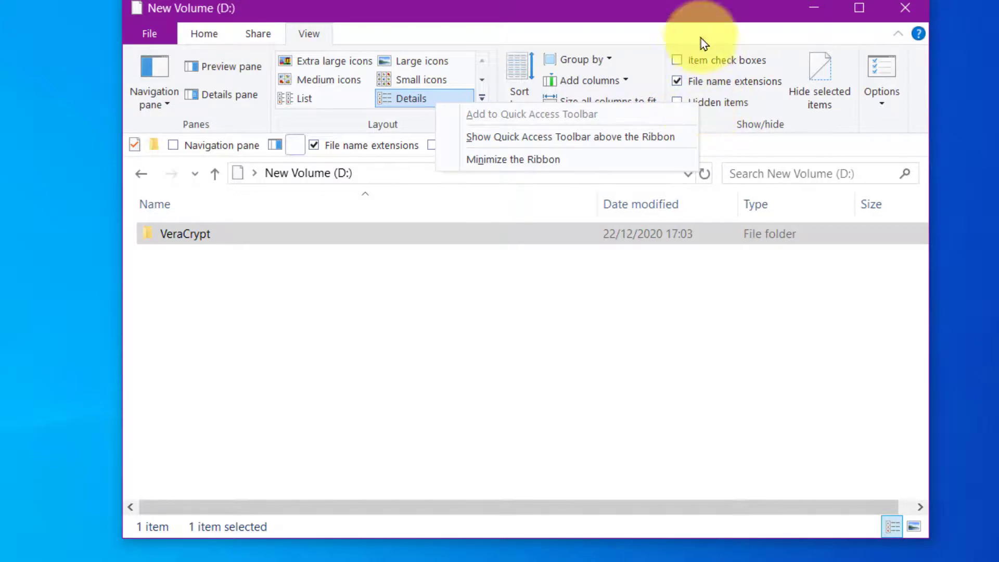
pyautogui.click(685, 6)
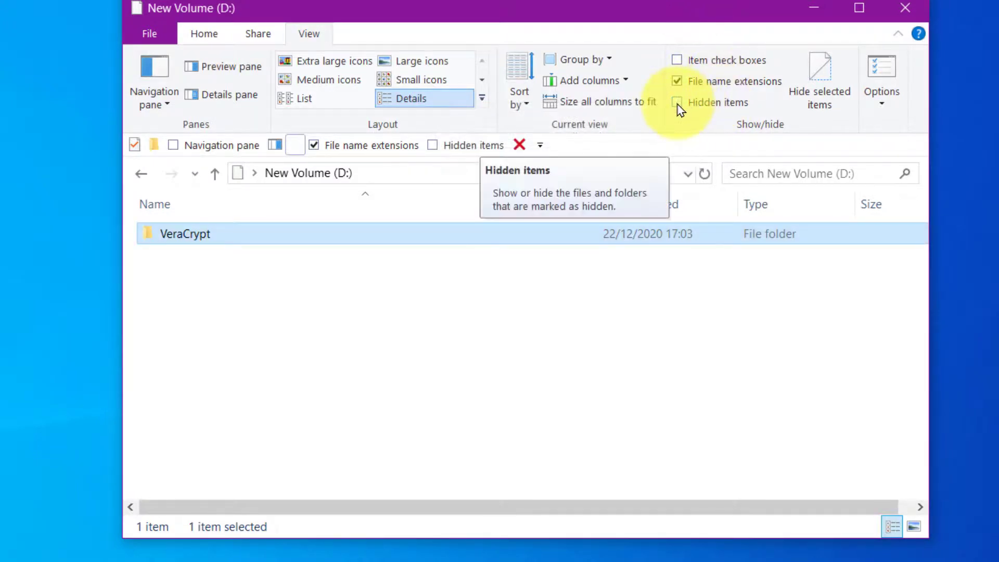
pyautogui.click(677, 103)
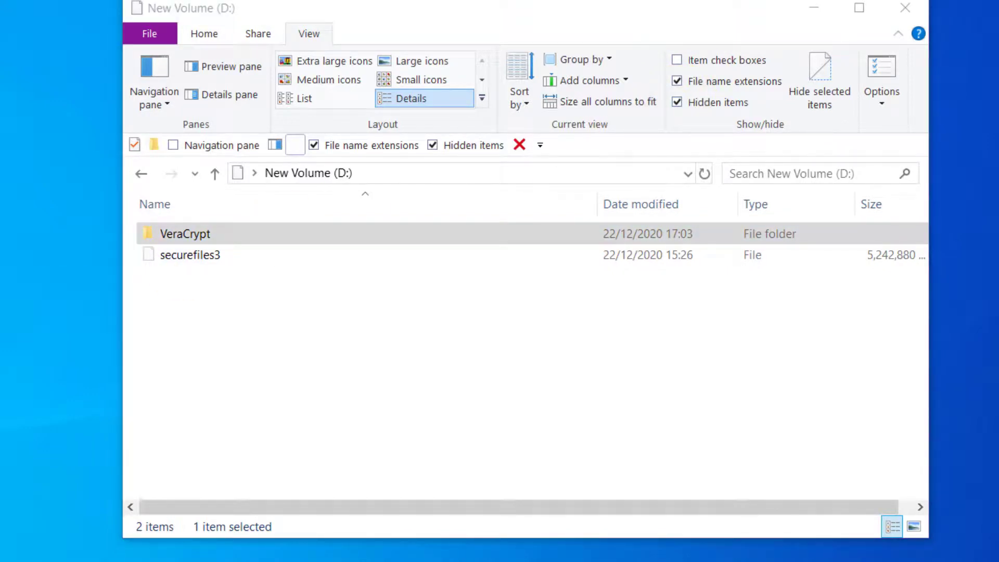
# Step: Cancel the accidental copy of secret12 onto D: and open the VeraCrypt folder there
pyautogui.moveTo(2, 307); pyautogui.dragTo(215, 335)
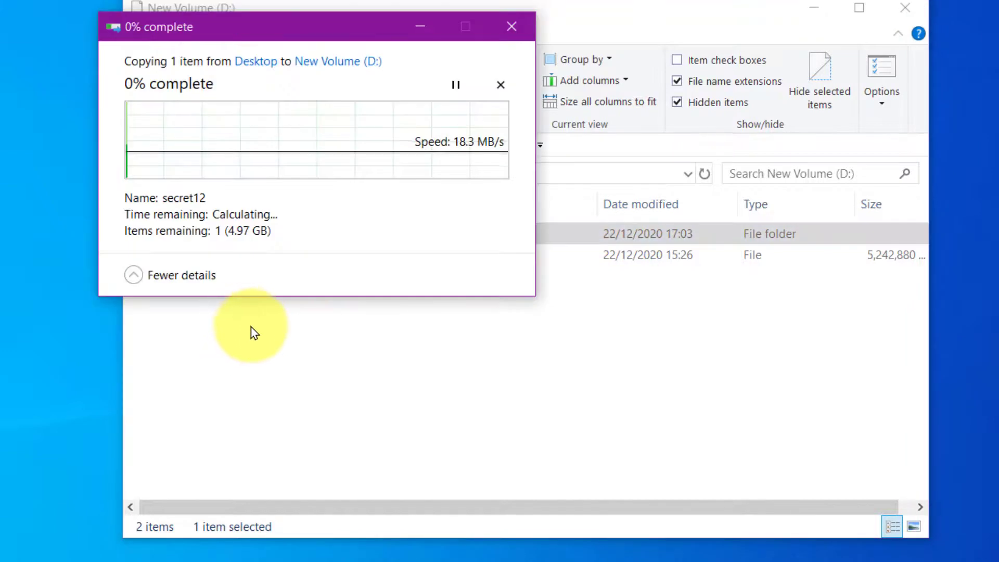
pyautogui.click(501, 87)
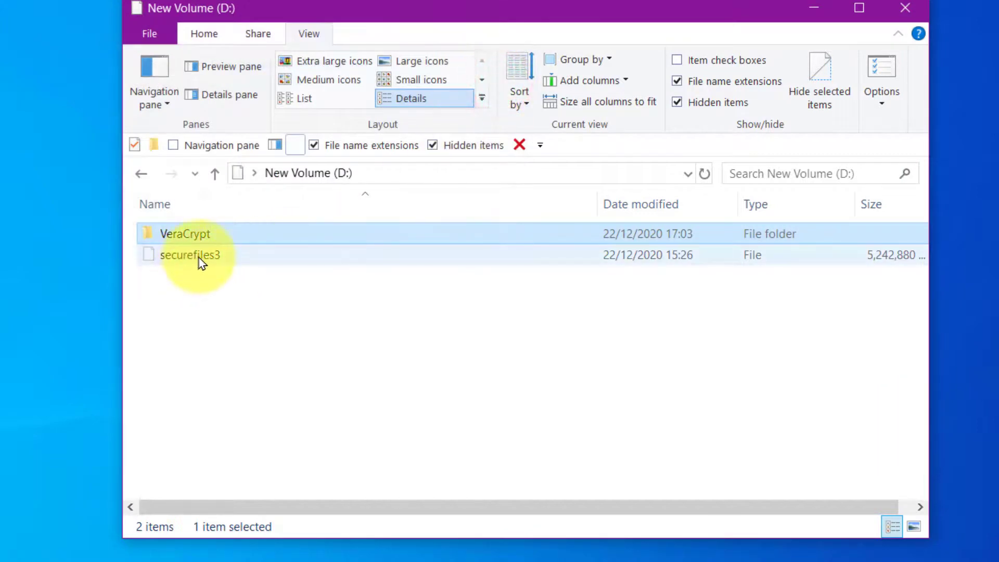
pyautogui.moveTo(202, 260)
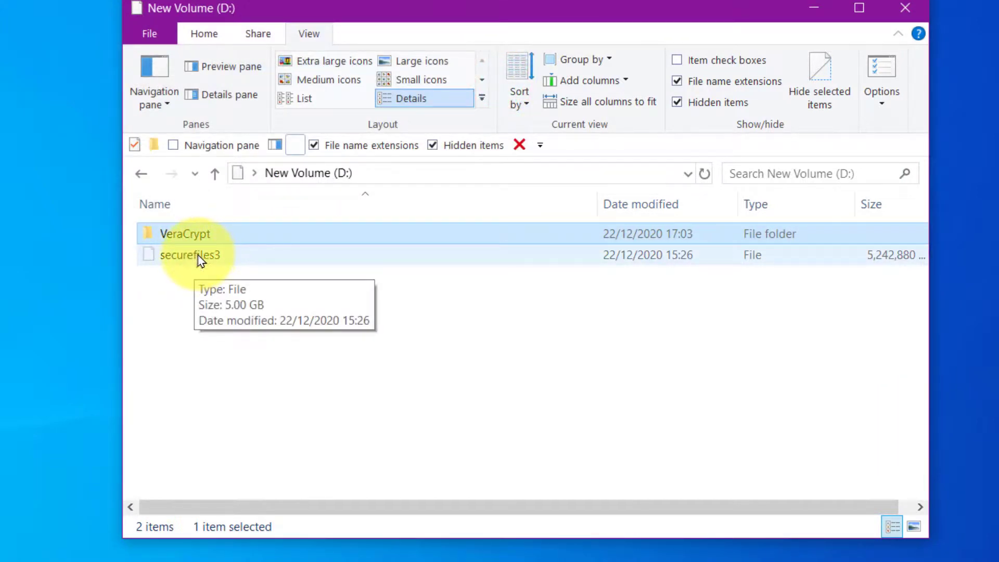
pyautogui.doubleClick(194, 234)
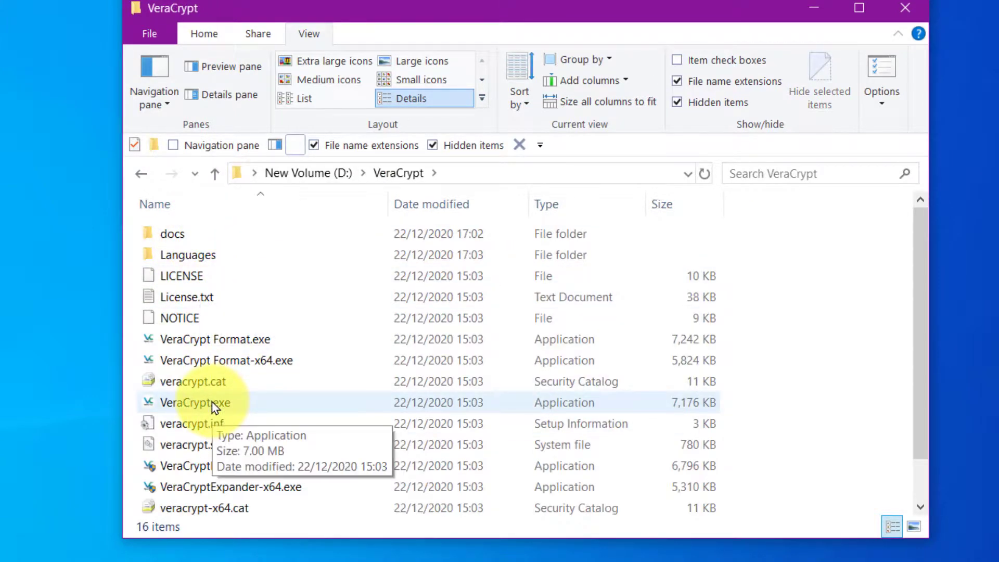
# Step: Launch VeraCrypt.exe and select D:\securefiles3 as the container to mount
pyautogui.doubleClick(213, 403)
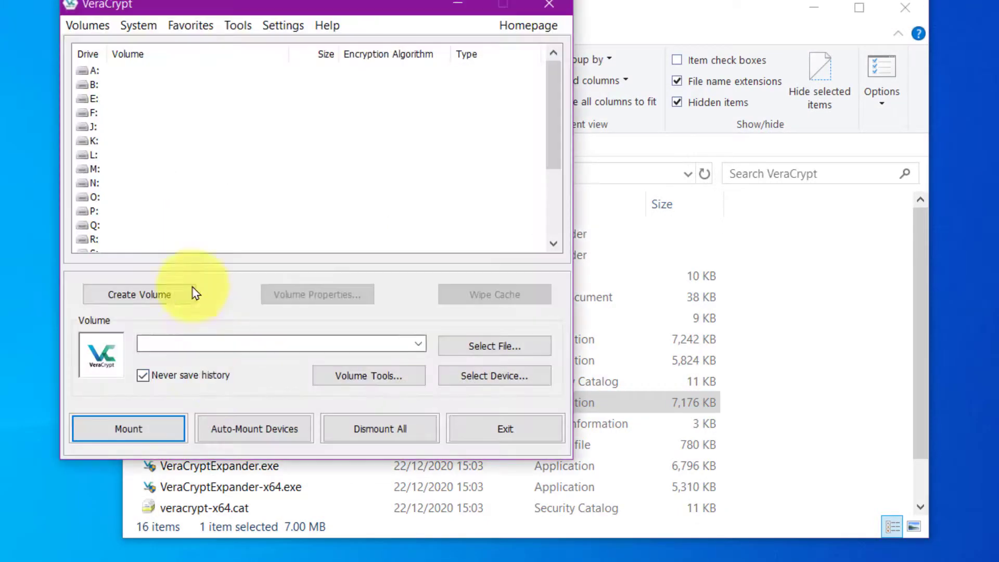
pyautogui.click(479, 353)
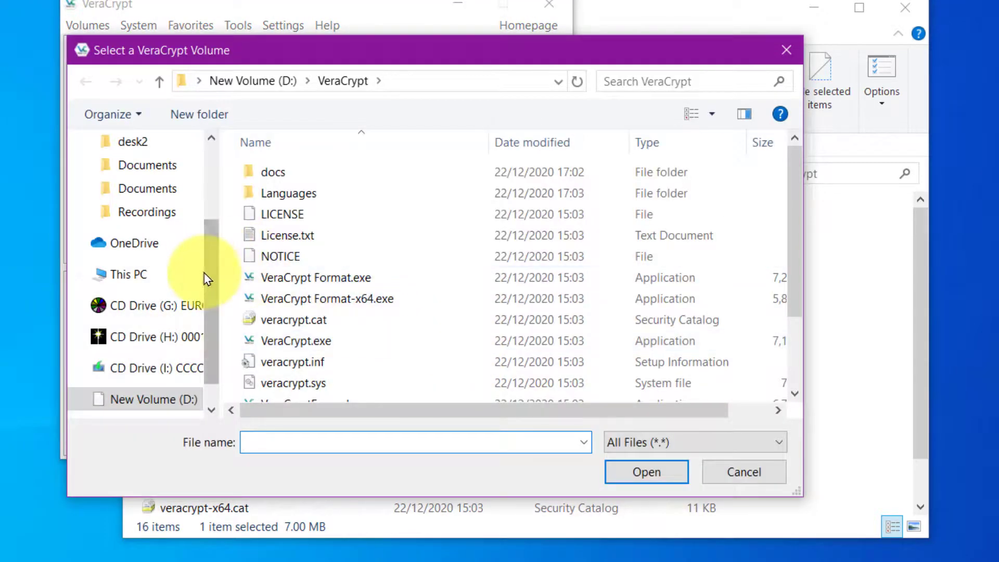
pyautogui.moveTo(210, 344); pyautogui.dragTo(205, 357)
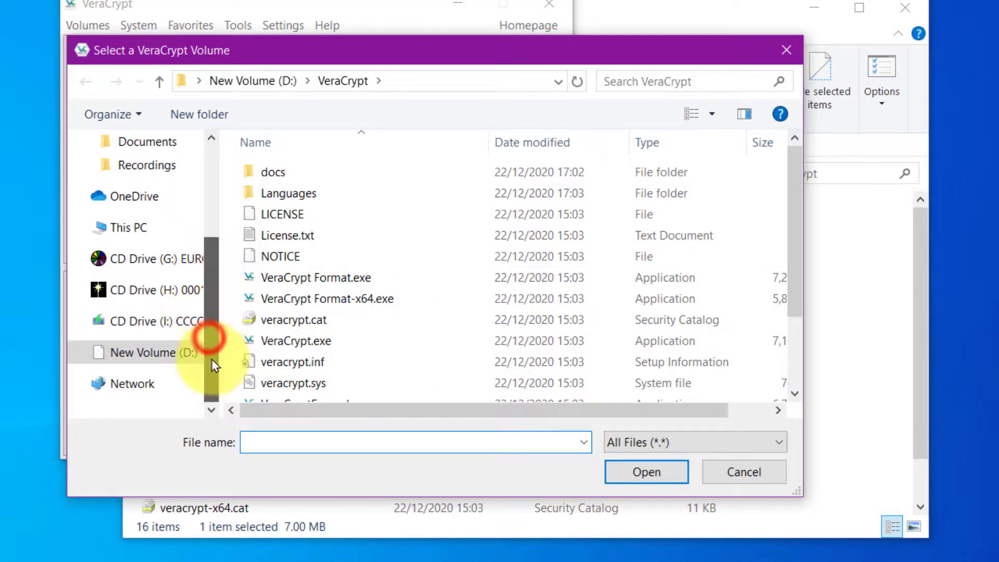
pyautogui.click(173, 348)
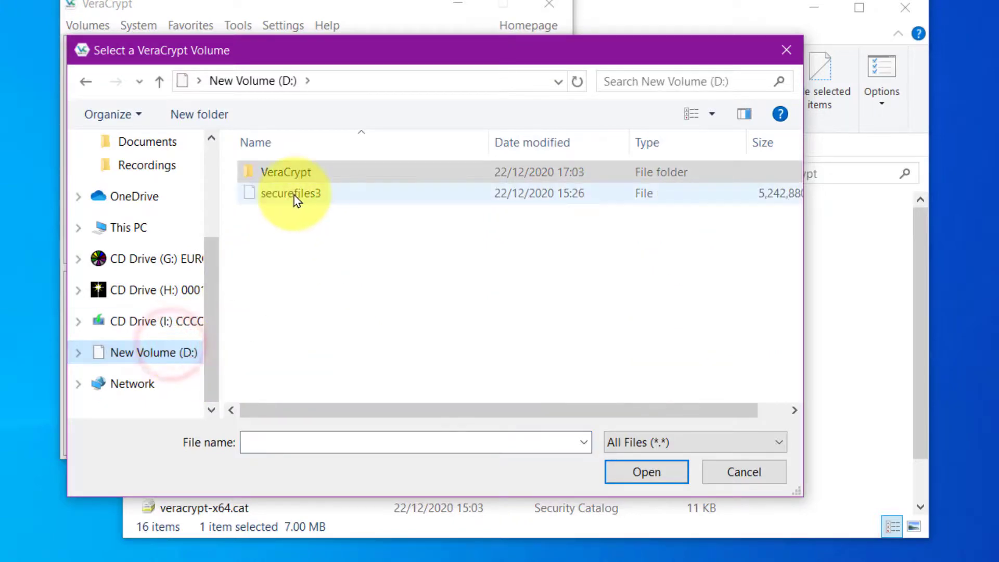
pyautogui.click(290, 193)
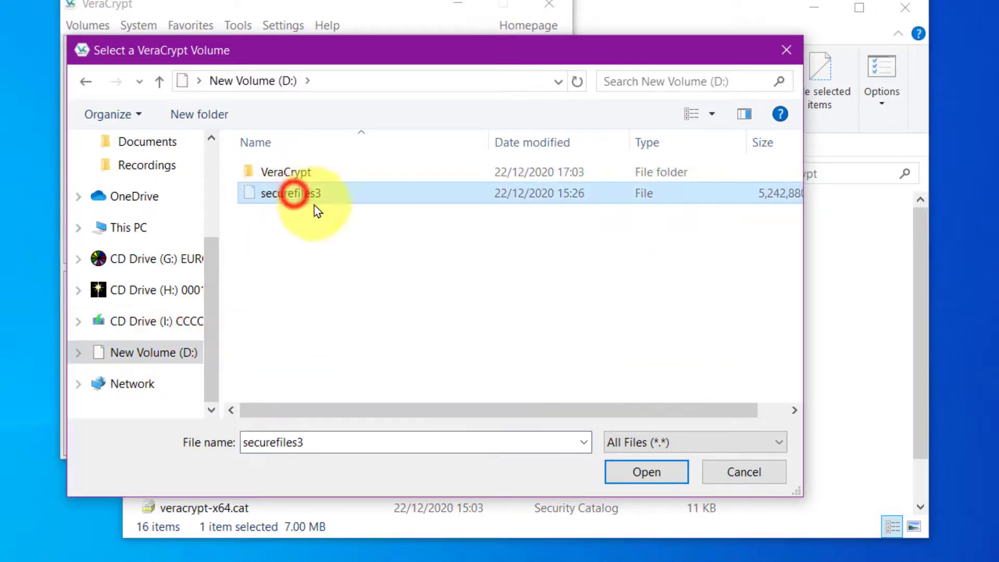
pyautogui.click(642, 472)
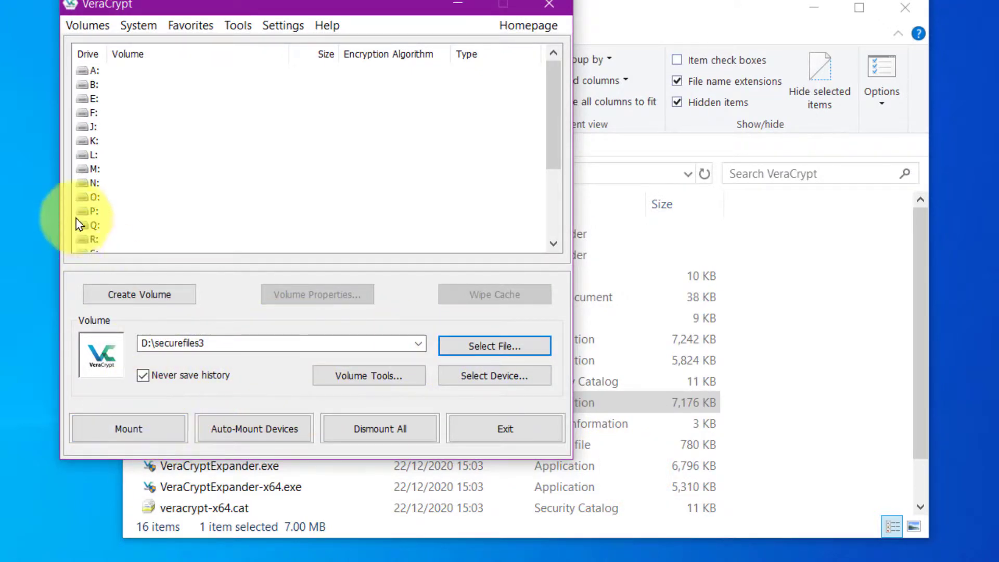
# Step: Mount it on drive L: using the hidden volume's password
pyautogui.click(84, 155)
pyautogui.click(135, 429)
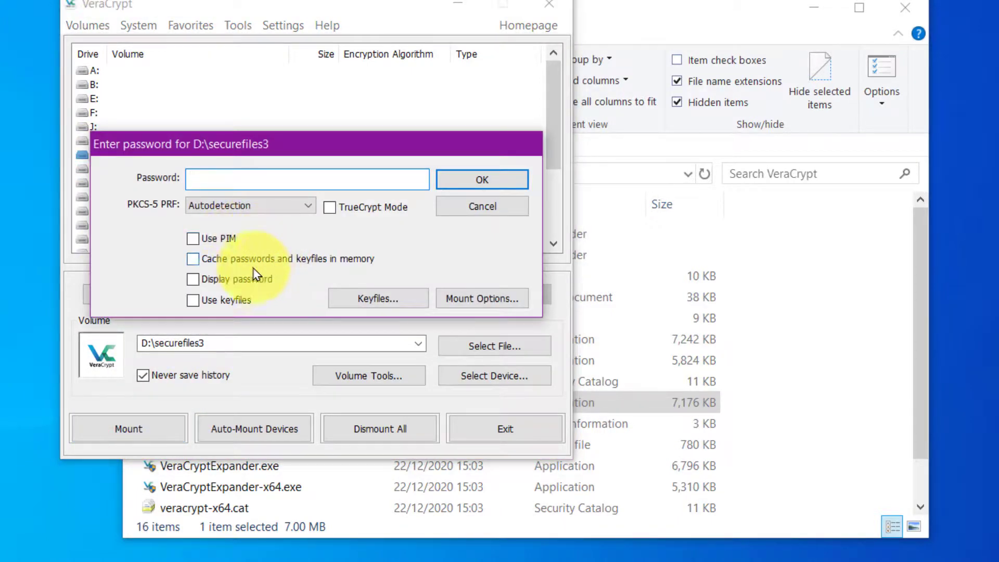
pyautogui.write('••••••••••')
pyautogui.click(482, 181)
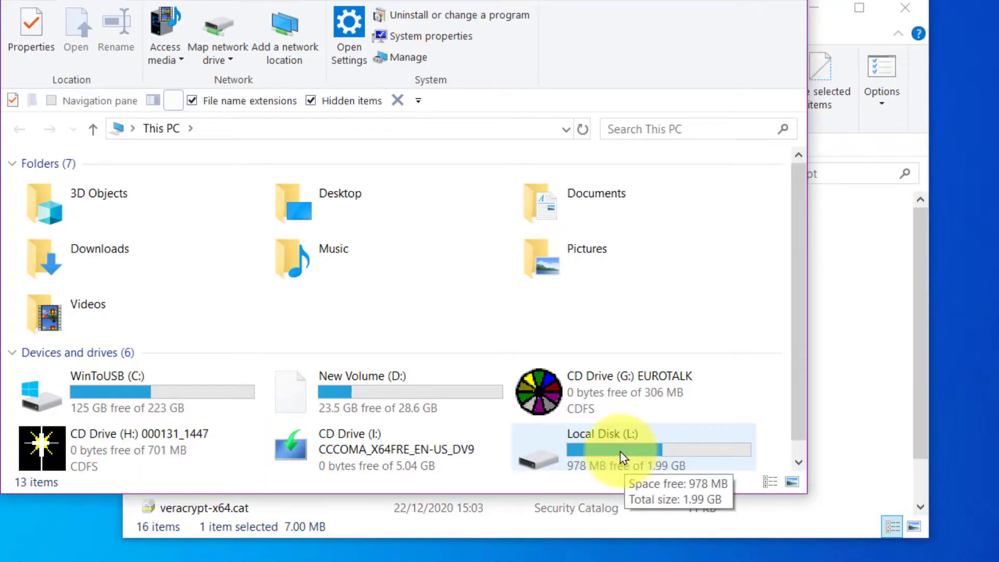
# Step: Open Local Disk (L:), browse the Language Leader - Advanced folder, and return to L:'s root
pyautogui.doubleClick(620, 457)
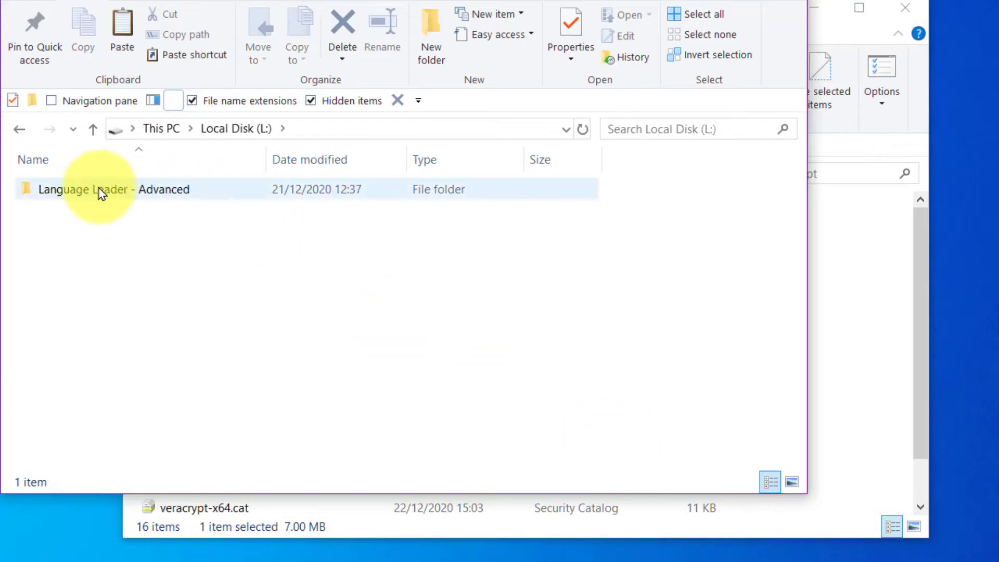
pyautogui.doubleClick(101, 196)
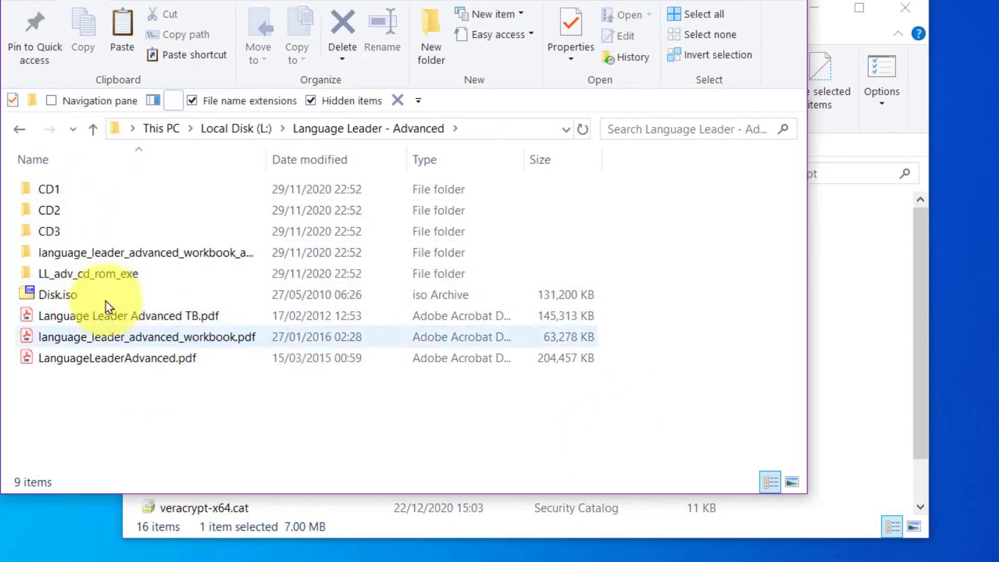
pyautogui.click(93, 129)
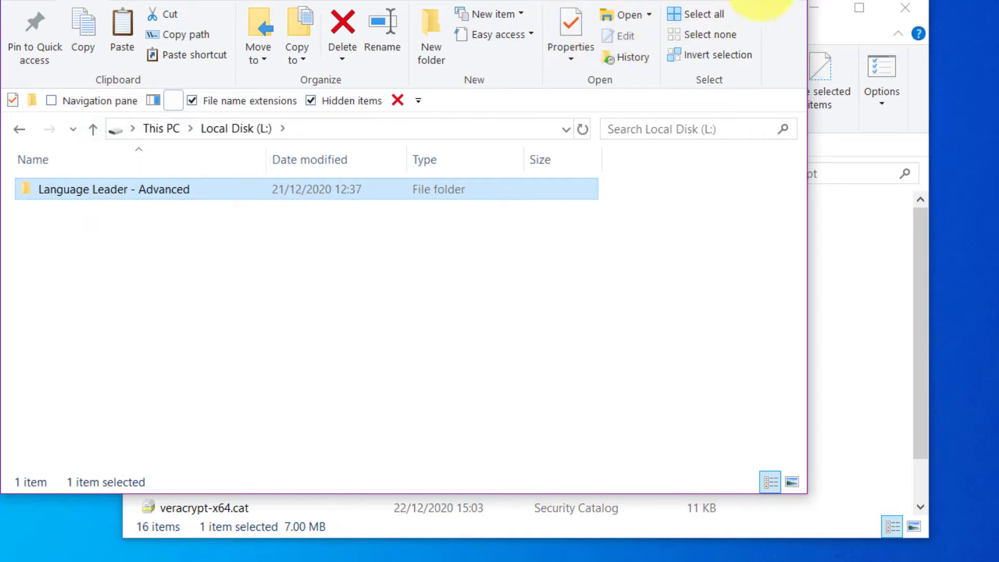
# Step: Close the L: window, dismount drive L:, and quit VeraCrypt
pyautogui.hotkey('alt', 'F4')
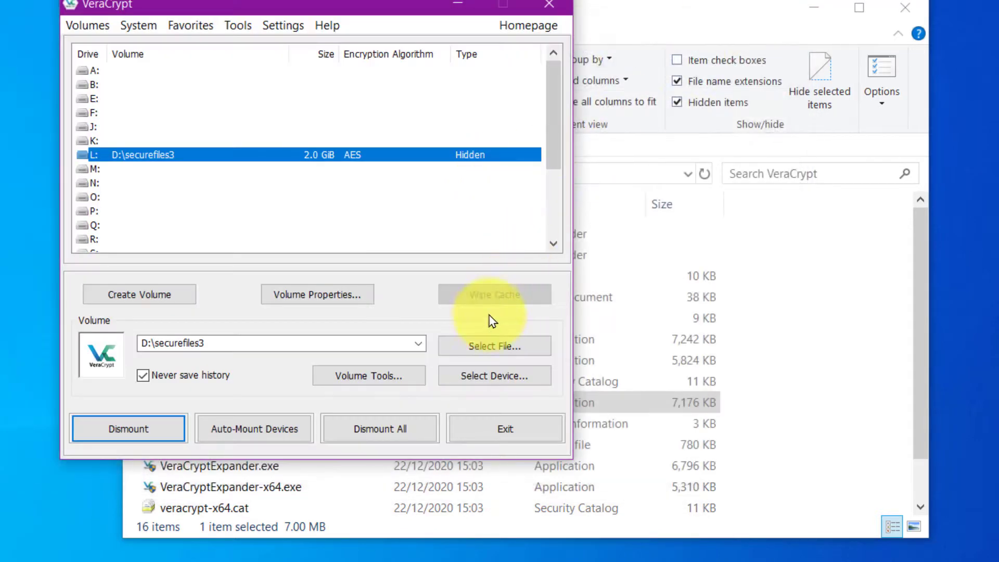
pyautogui.click(130, 425)
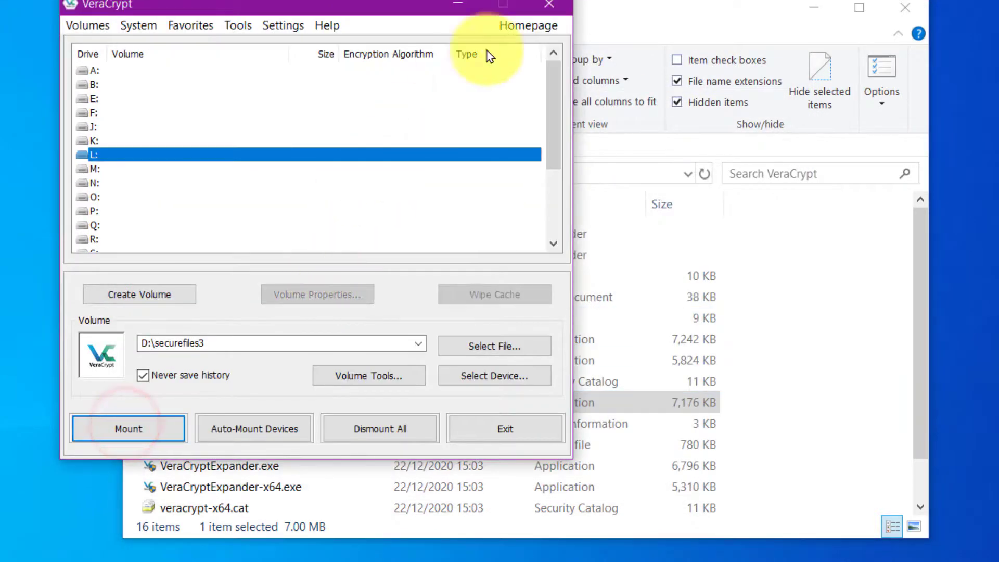
pyautogui.click(549, 5)
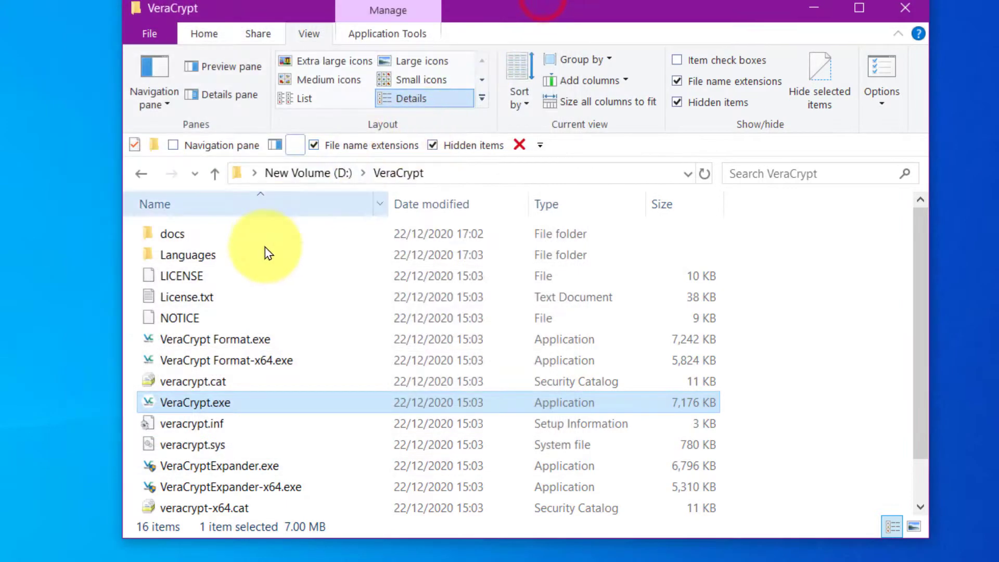
# Step: Turn off Hidden items, return to D:, close Explorer, and move the VeraCrypt icon below VeraCrypt Portable
pyautogui.click(677, 102)
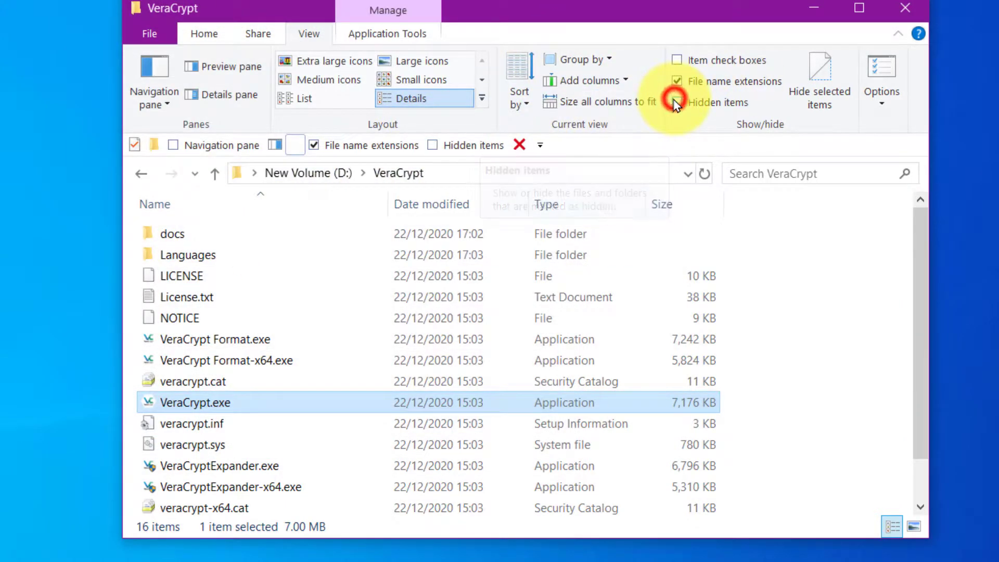
pyautogui.click(218, 173)
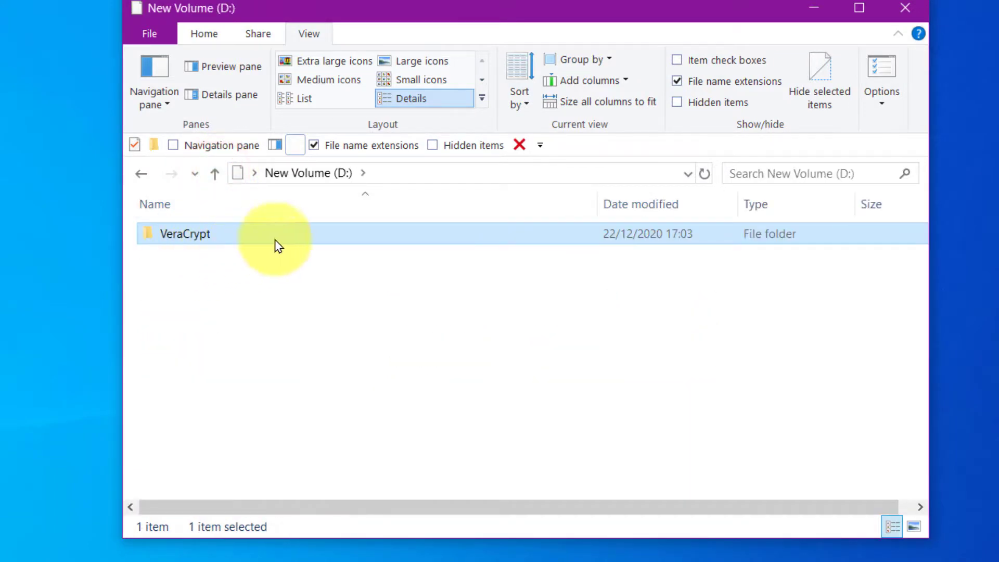
pyautogui.click(907, 7)
pyautogui.moveTo(123, 210); pyautogui.dragTo(37, 412)
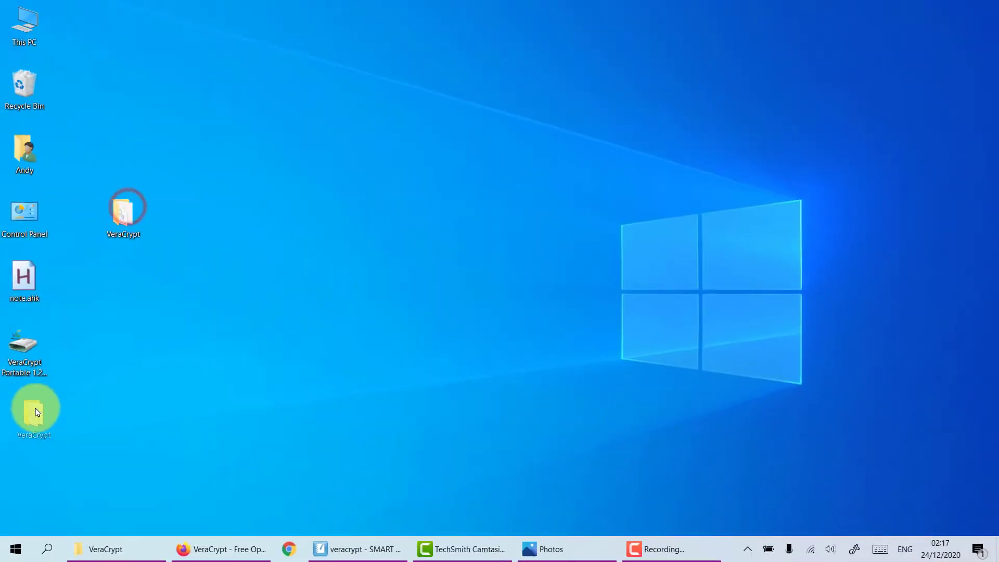
# Step: Open This PC from the desktop, reposition its window, and collapse the ribbon to check no L: drive remains
pyautogui.click(92, 381)
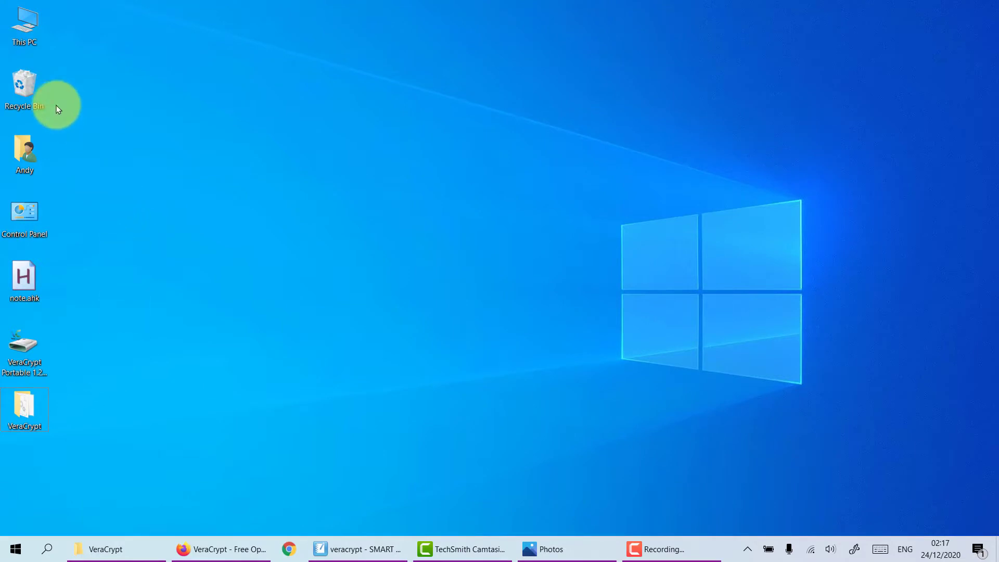
pyautogui.doubleClick(28, 31)
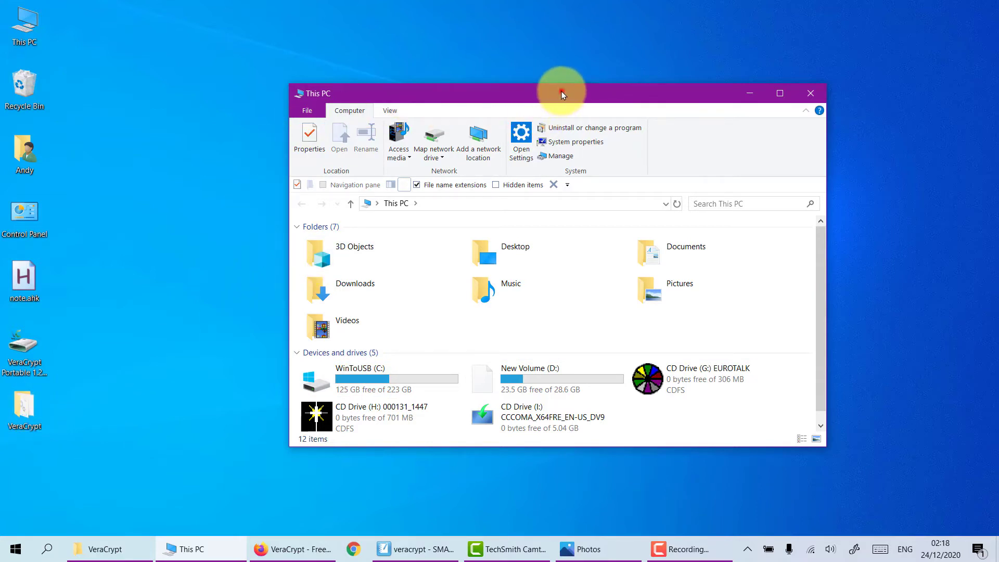
pyautogui.moveTo(561, 92); pyautogui.dragTo(494, 70)
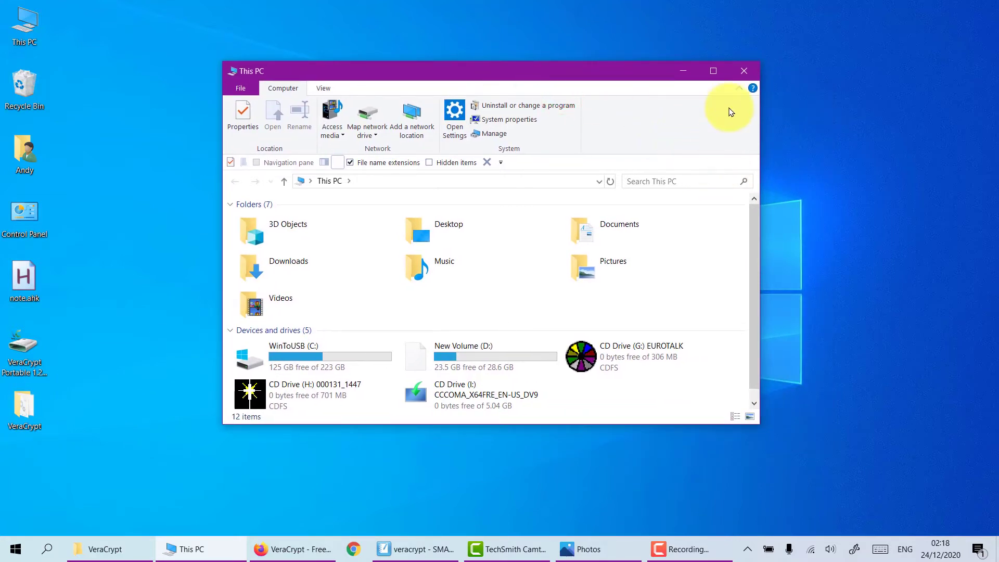
pyautogui.click(738, 88)
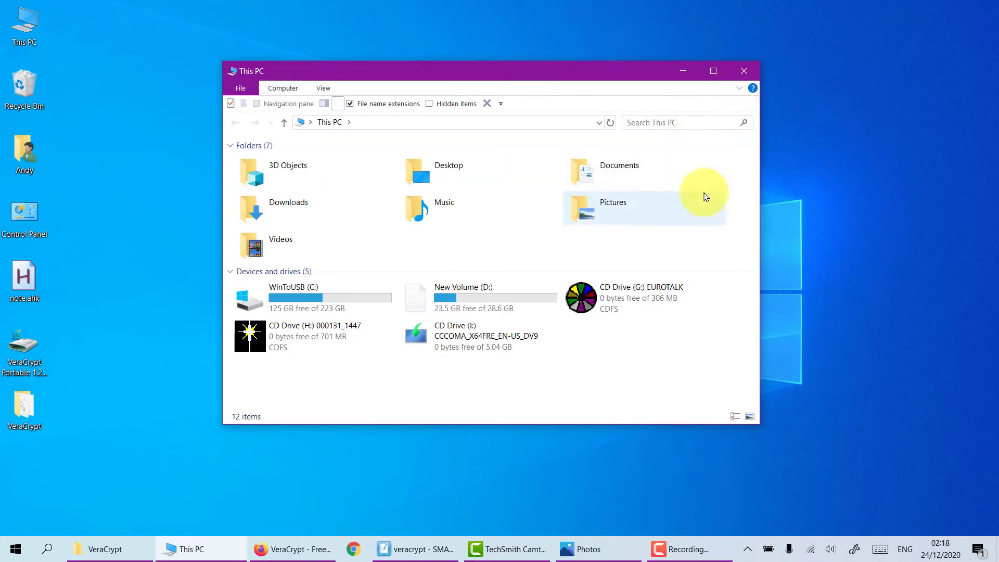